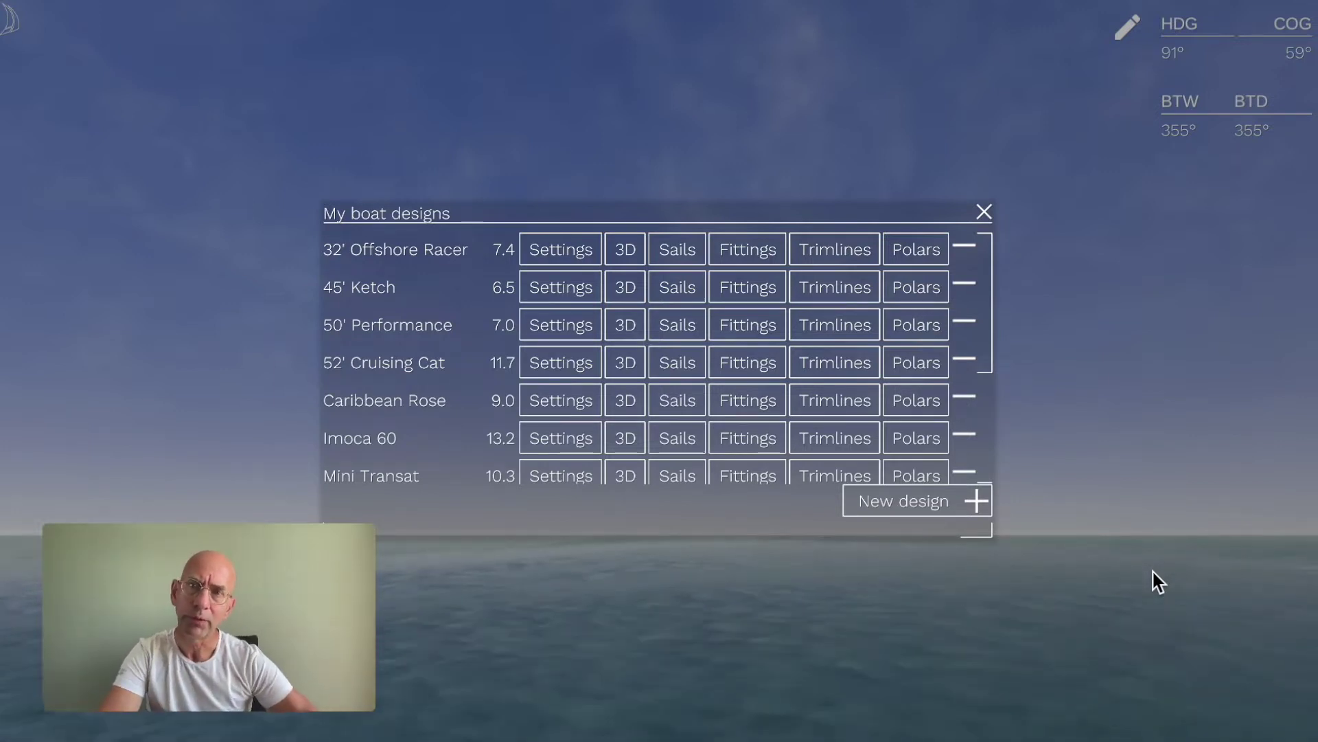
- Open the Caribbean Rose fittings editor and orbit the view to show the whole boat
{"action": "left_click", "coordinate": [753, 406]}
{"action": "left_click", "coordinate": [753, 406]}
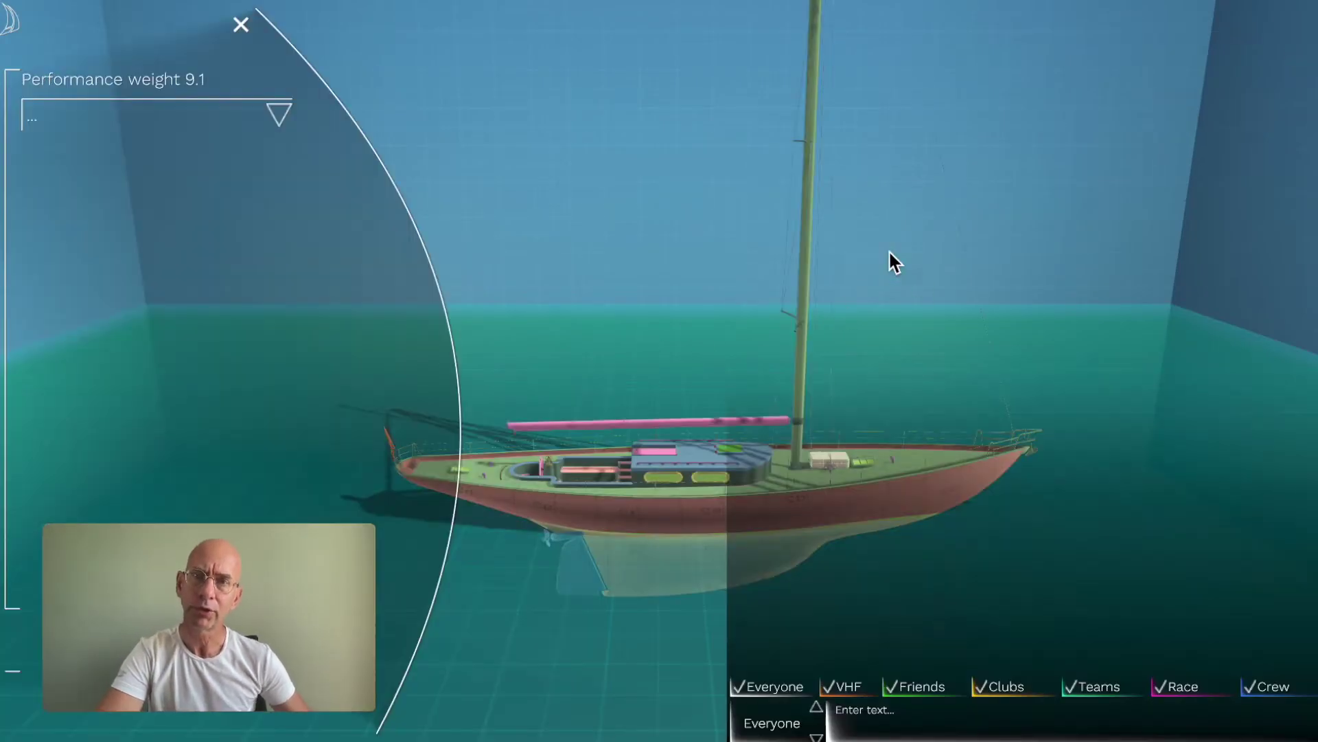
{"action": "left_click_drag", "start_coordinate": [638, 210], "coordinate": [821, 292]}
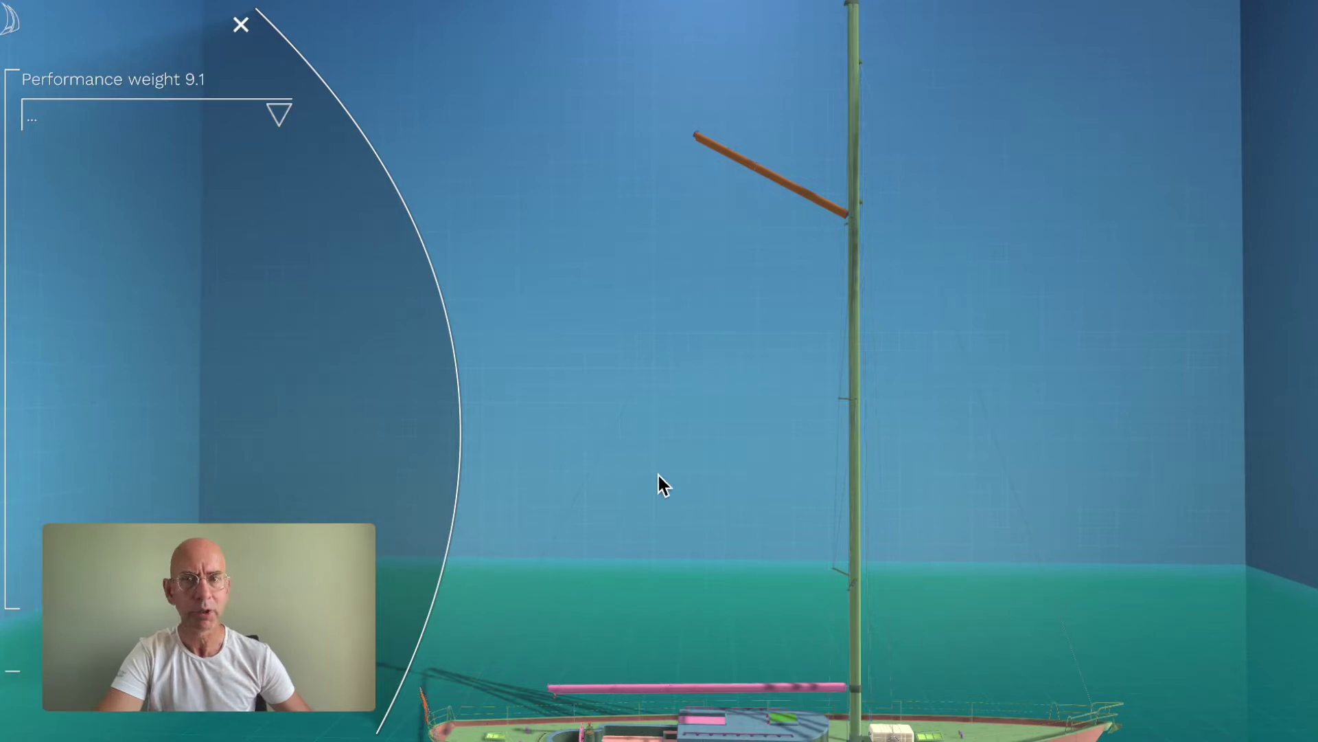
{"action": "left_click_drag", "start_coordinate": [710, 432], "coordinate": [699, 360]}
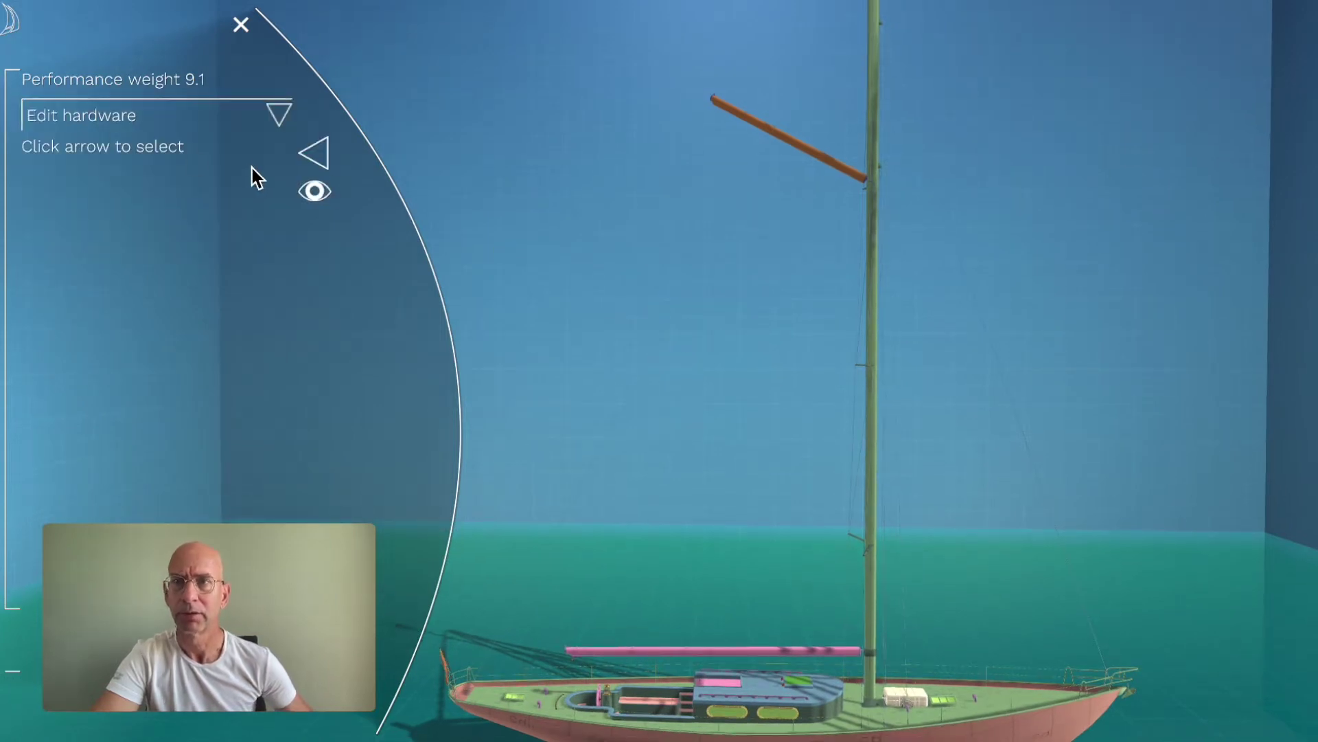
- Inspect the old-style compass and the bent wooden flagpole from the hardware list
{"action": "left_click", "coordinate": [322, 160]}
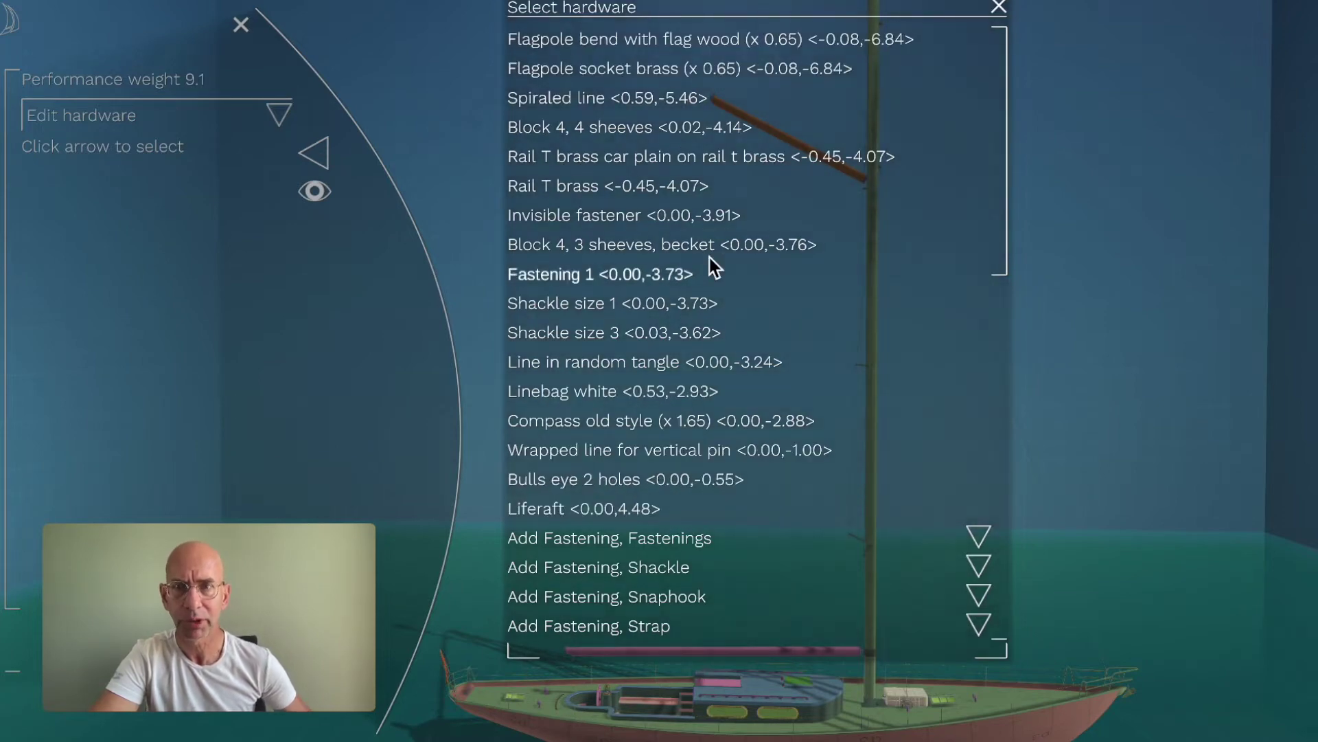
{"action": "left_click", "coordinate": [681, 423]}
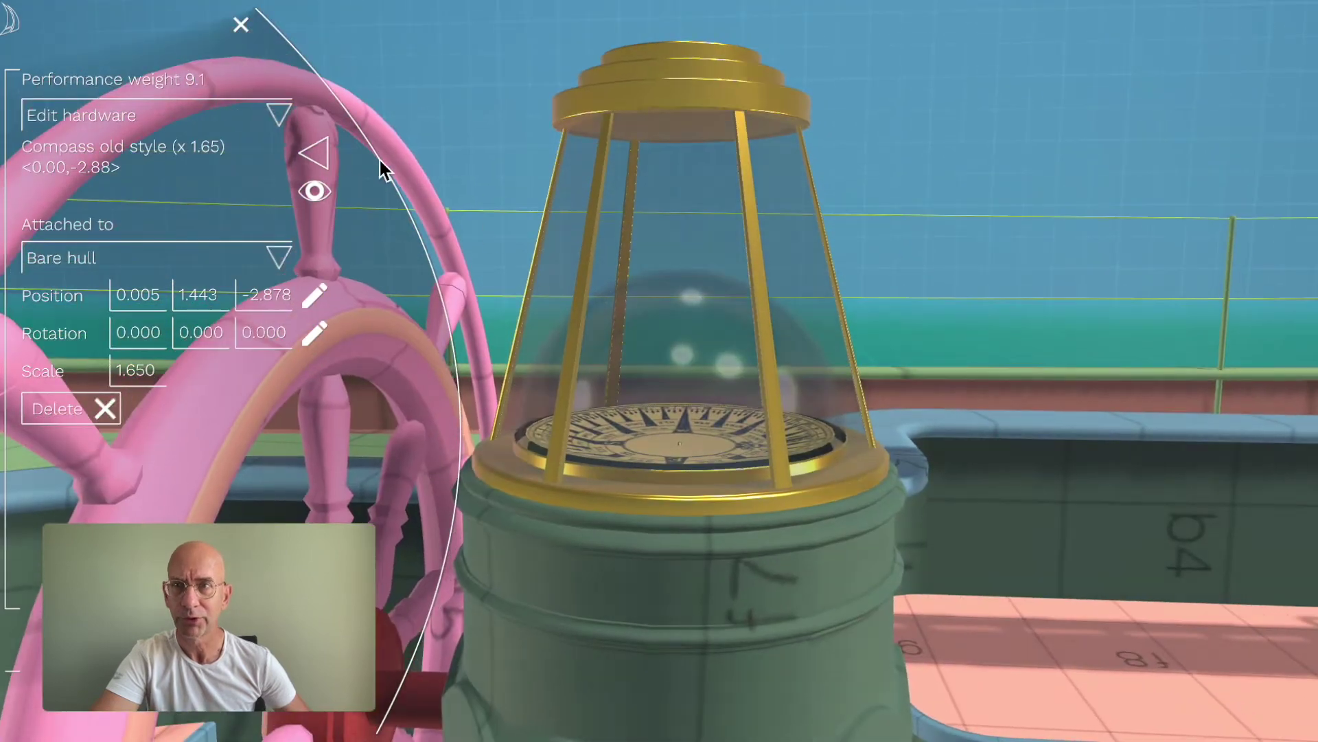
{"action": "left_click", "coordinate": [310, 156]}
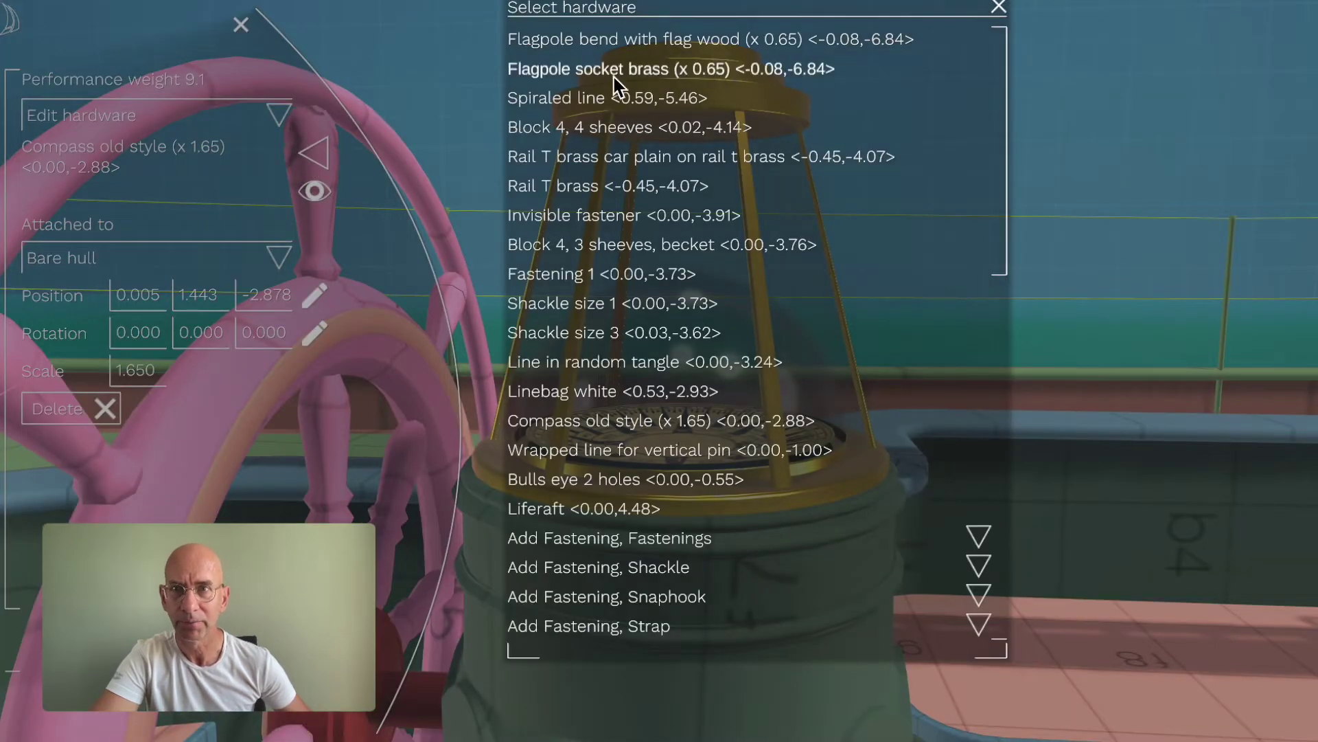
{"action": "left_click", "coordinate": [617, 45]}
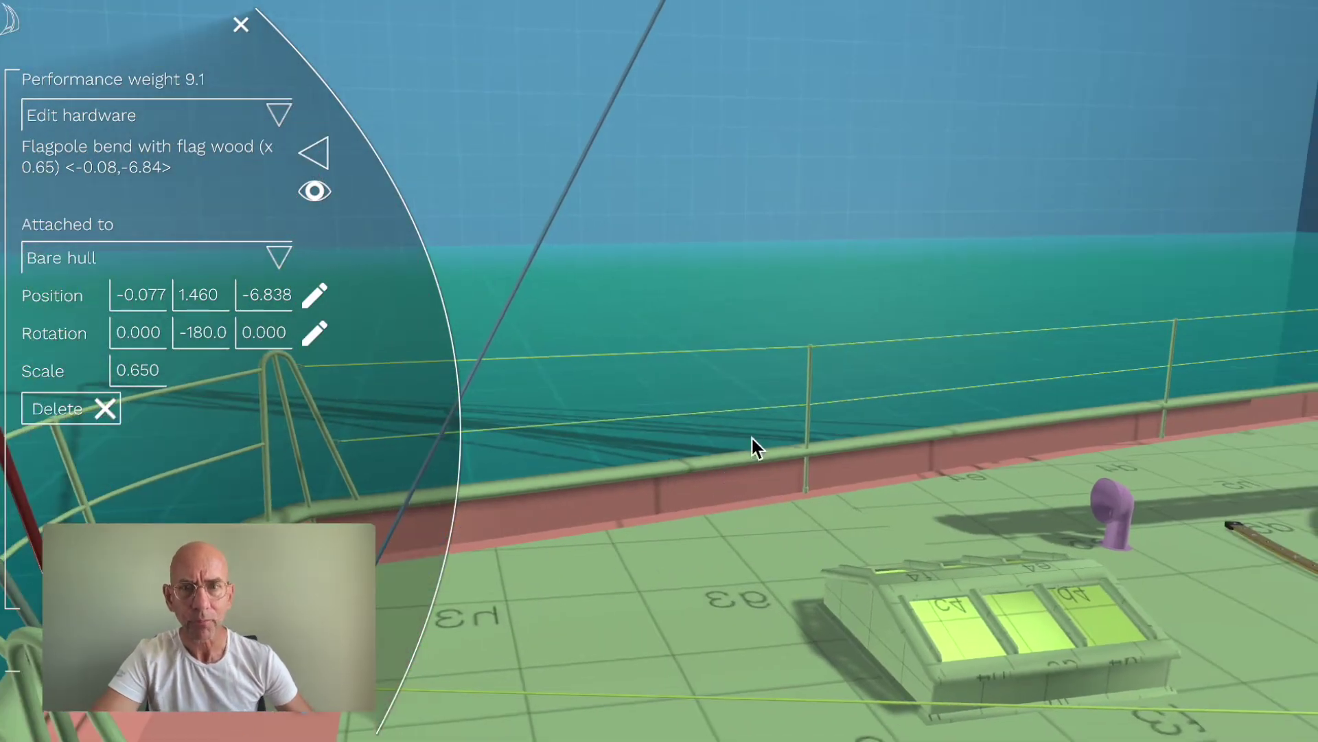
- Move the camera along the deck to the cockpit, wheel and boom
{"action": "key", "text": "d"}
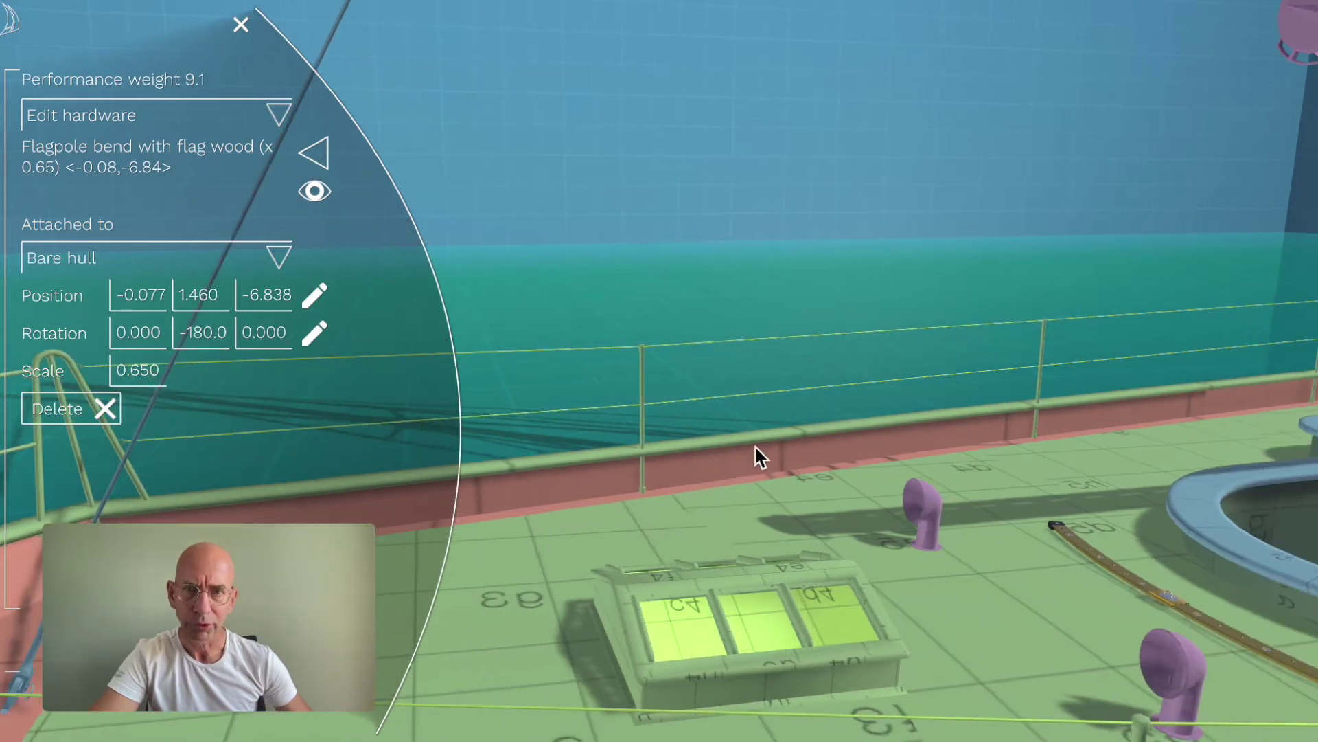
{"action": "left_click_drag", "start_coordinate": [932, 494], "coordinate": [970, 551]}
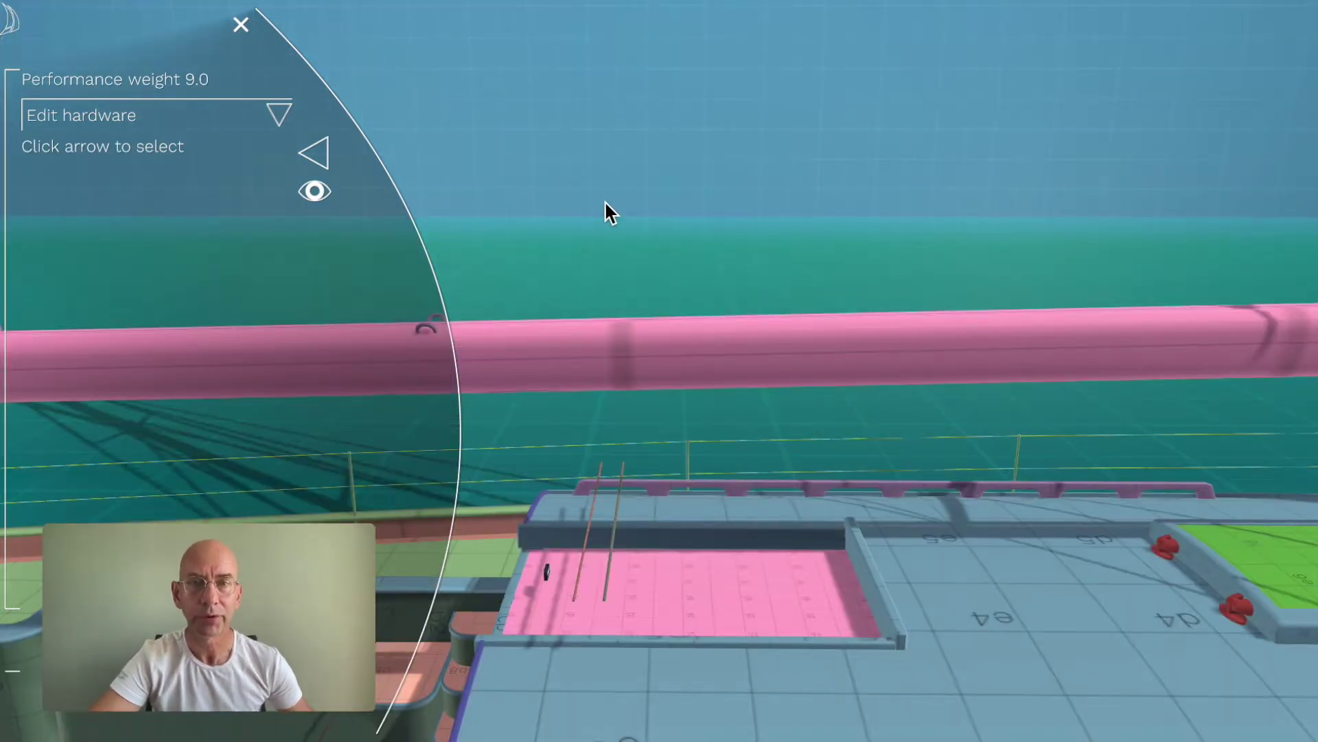
{"action": "left_click_drag", "start_coordinate": [607, 203], "coordinate": [701, 203]}
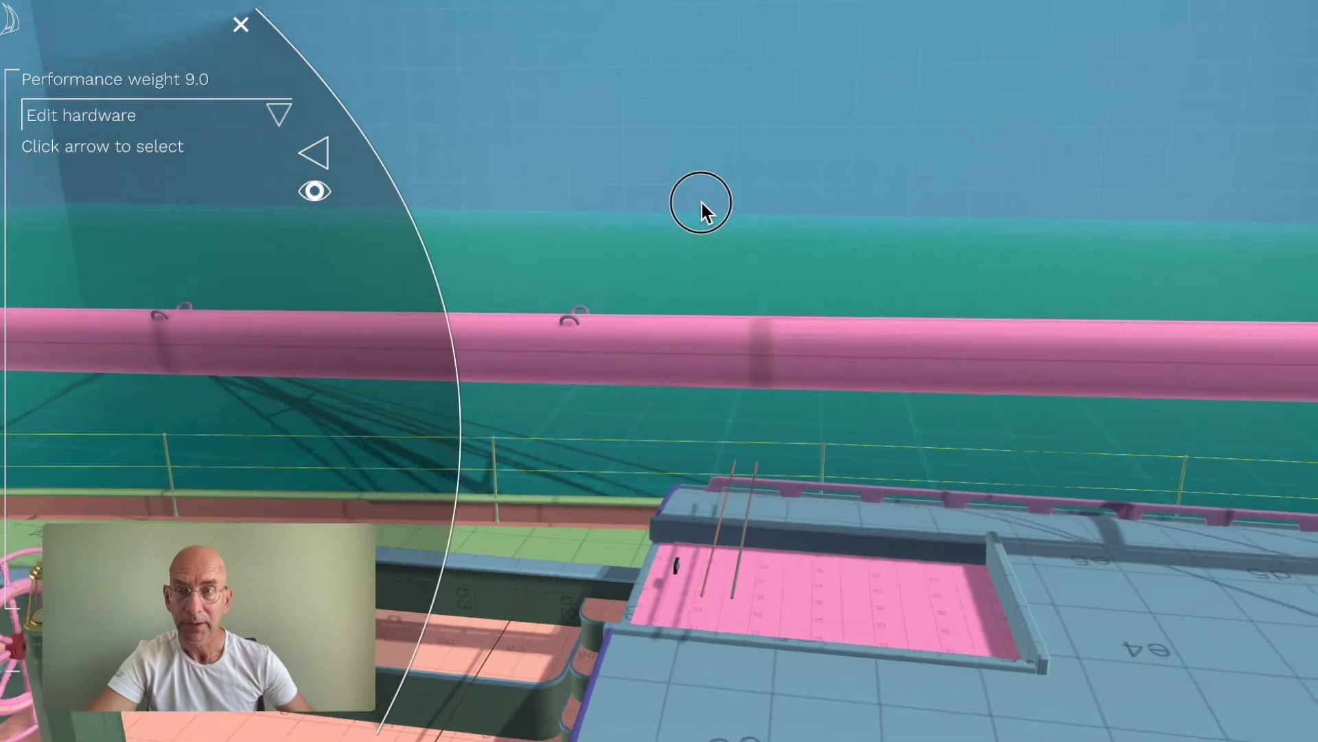
{"action": "left_click", "coordinate": [316, 152]}
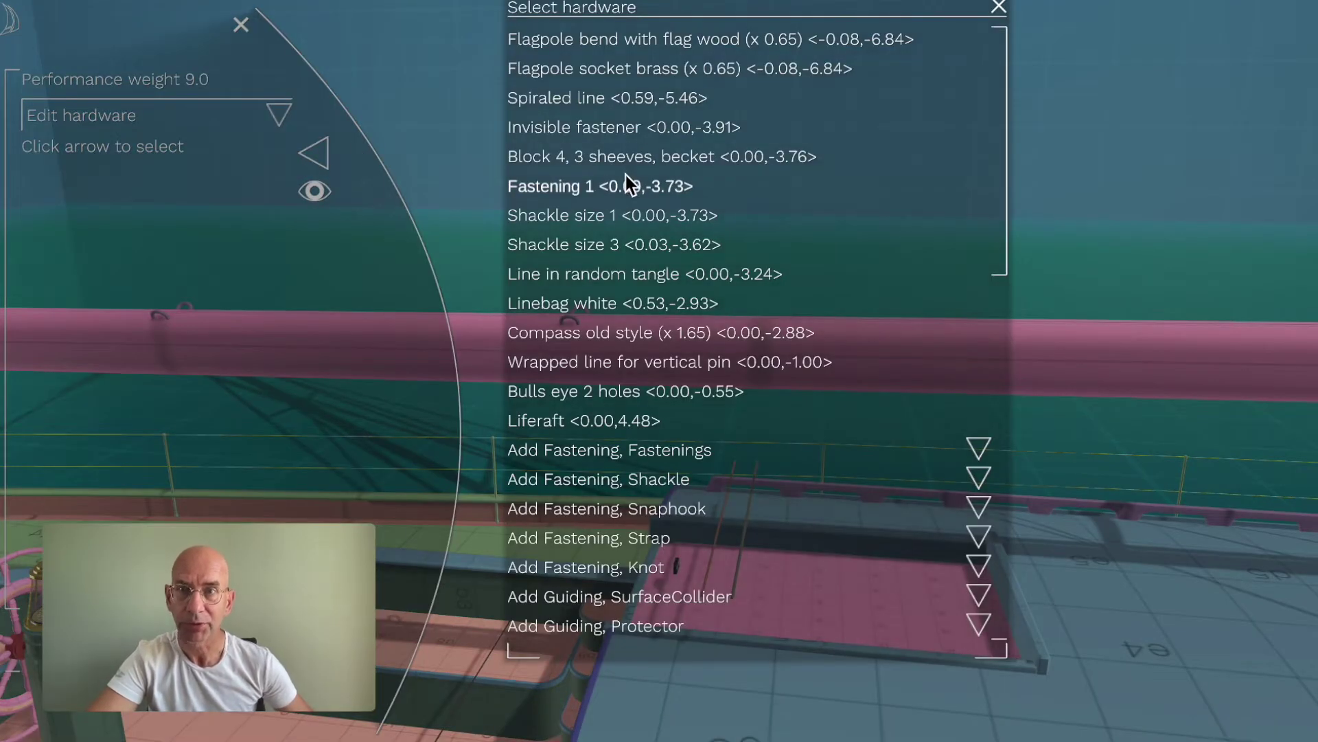
- Add a Rail T brass fitting from the RailsHardware T-rail choices to the hull
{"action": "scroll", "coordinate": [681, 570], "scroll_direction": "down", "scroll_amount": 5}
{"action": "scroll", "coordinate": [651, 544], "scroll_direction": "down", "scroll_amount": 6}
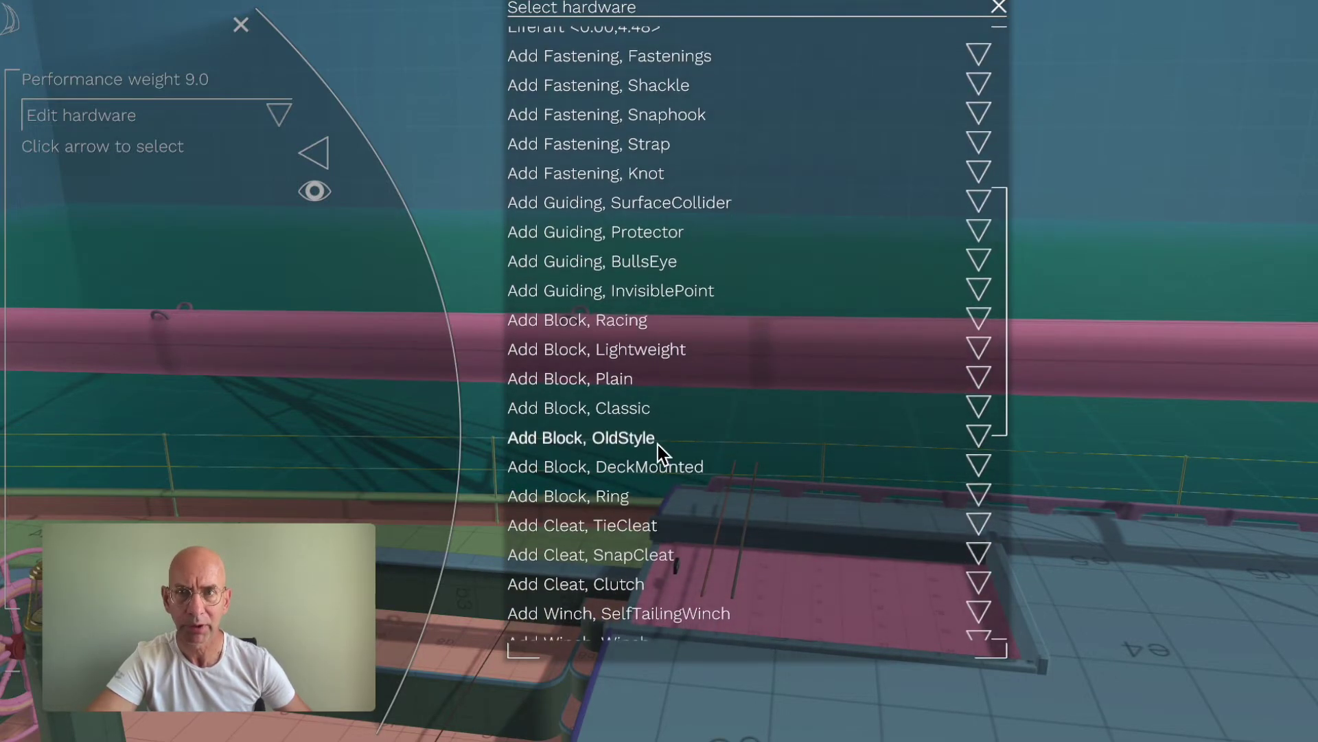
{"action": "scroll", "coordinate": [659, 467], "scroll_direction": "down", "scroll_amount": 4}
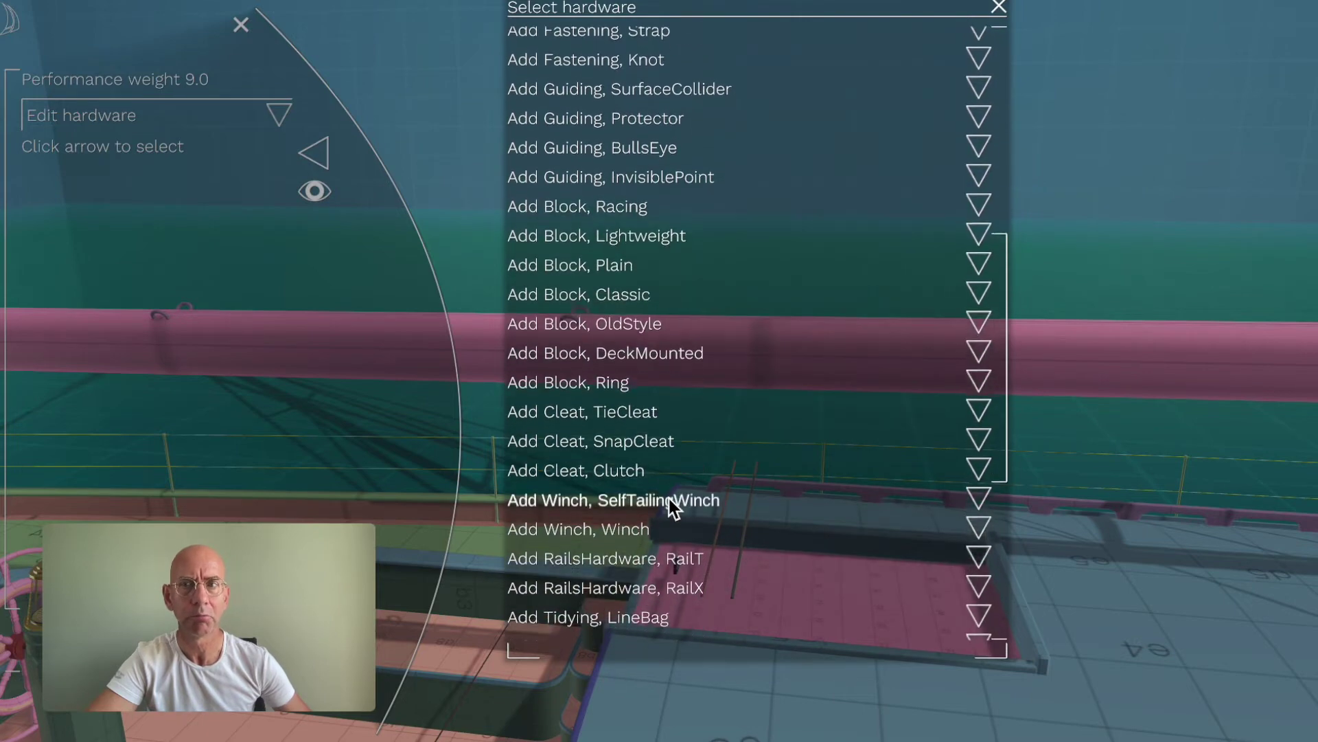
{"action": "scroll", "coordinate": [671, 507], "scroll_direction": "down", "scroll_amount": 1}
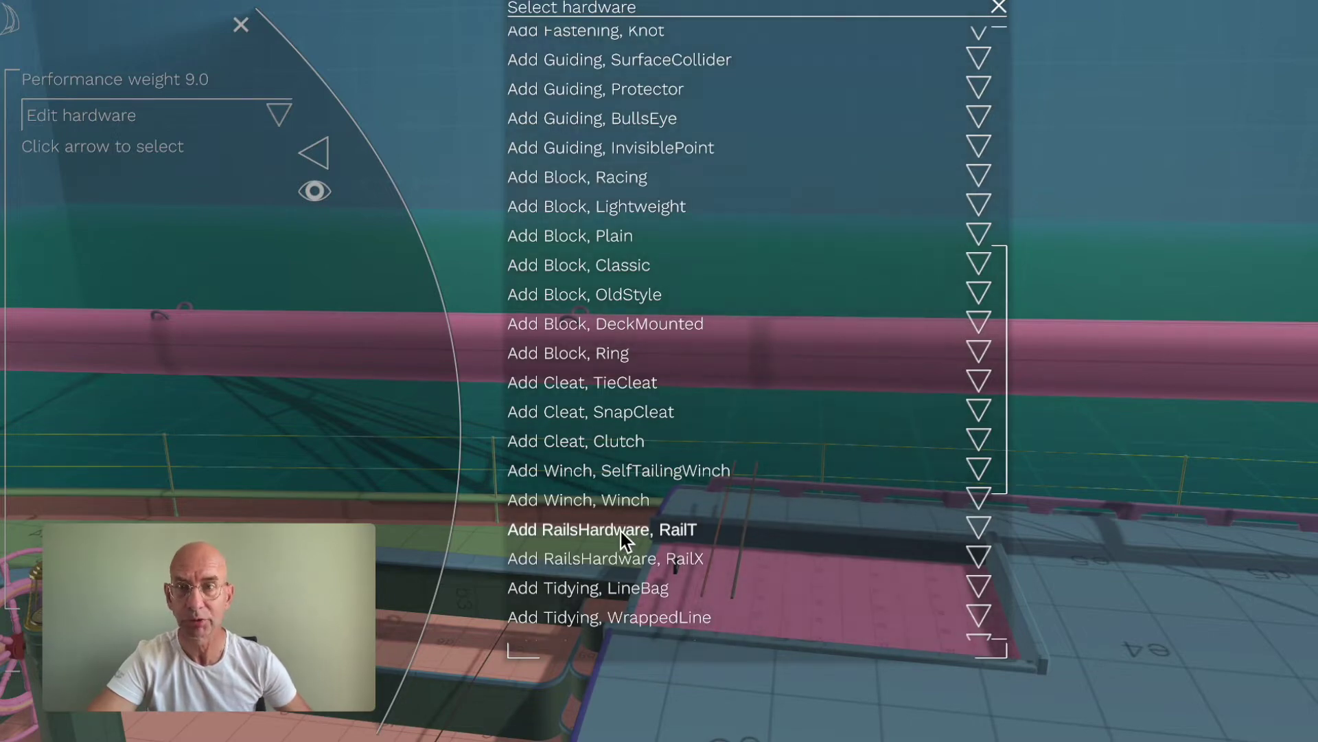
{"action": "left_click", "coordinate": [622, 528]}
{"action": "scroll", "coordinate": [642, 259], "scroll_direction": "down", "scroll_amount": 5}
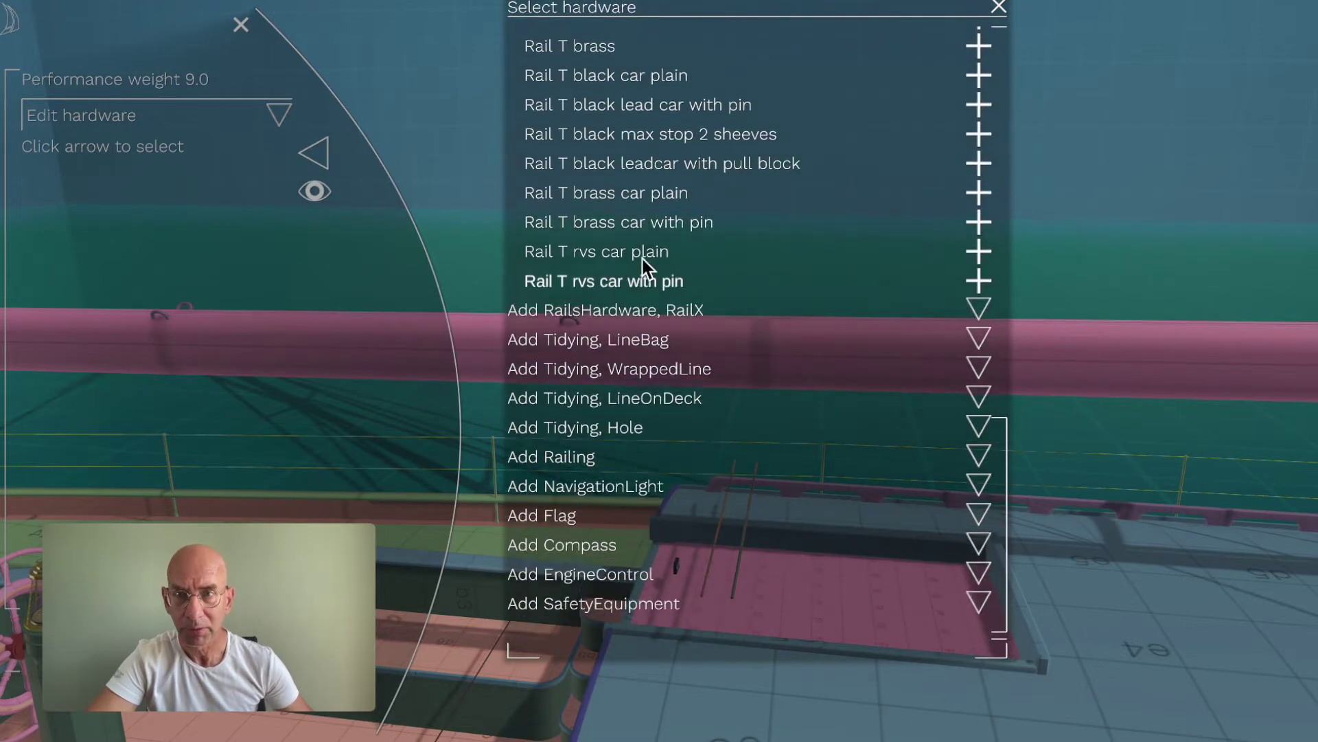
{"action": "scroll", "coordinate": [729, 307], "scroll_direction": "up", "scroll_amount": 3}
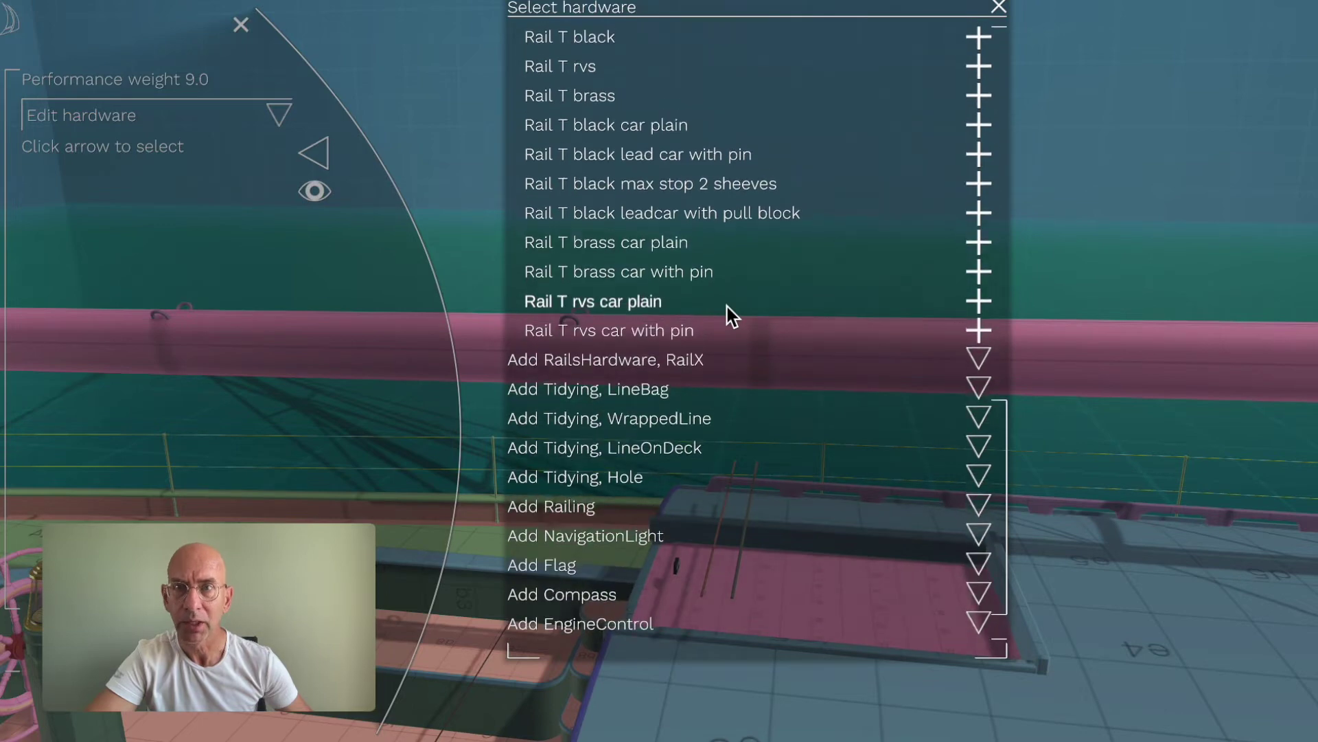
{"action": "scroll", "coordinate": [728, 306], "scroll_direction": "up", "scroll_amount": 1}
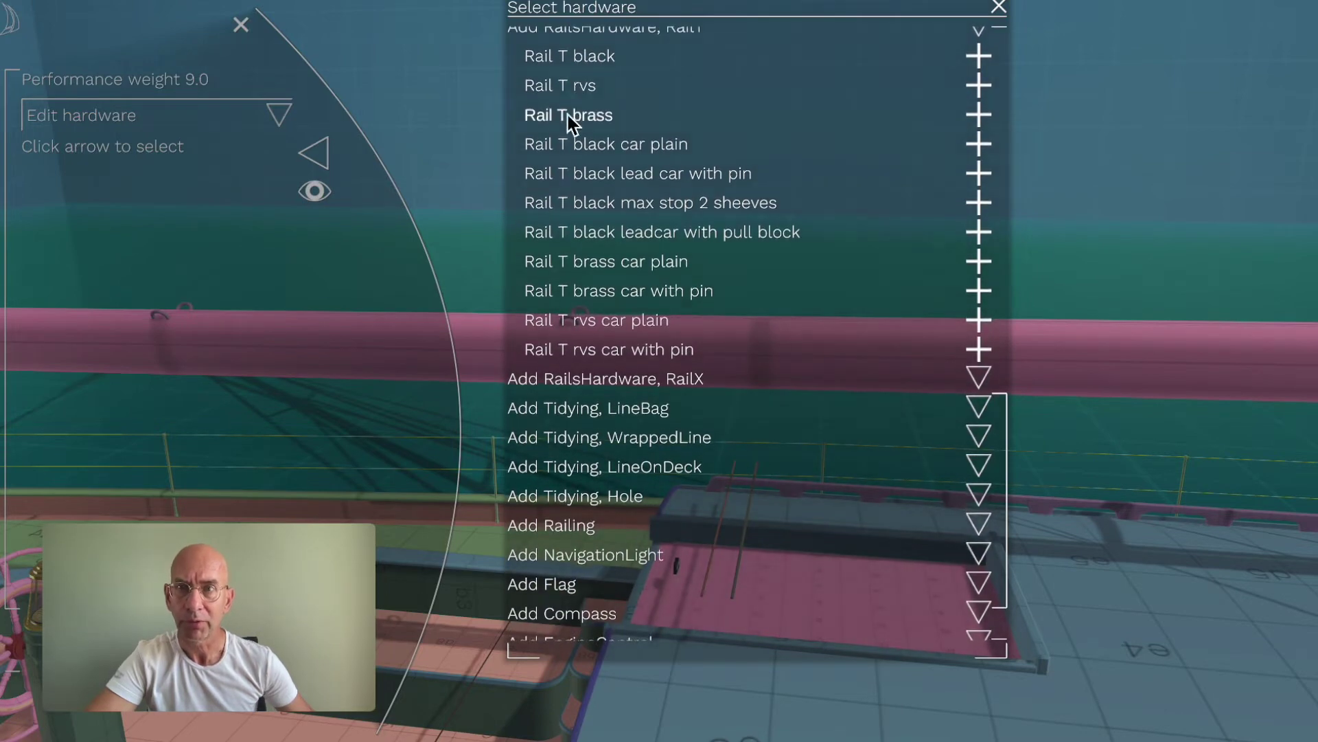
{"action": "left_click", "coordinate": [587, 117]}
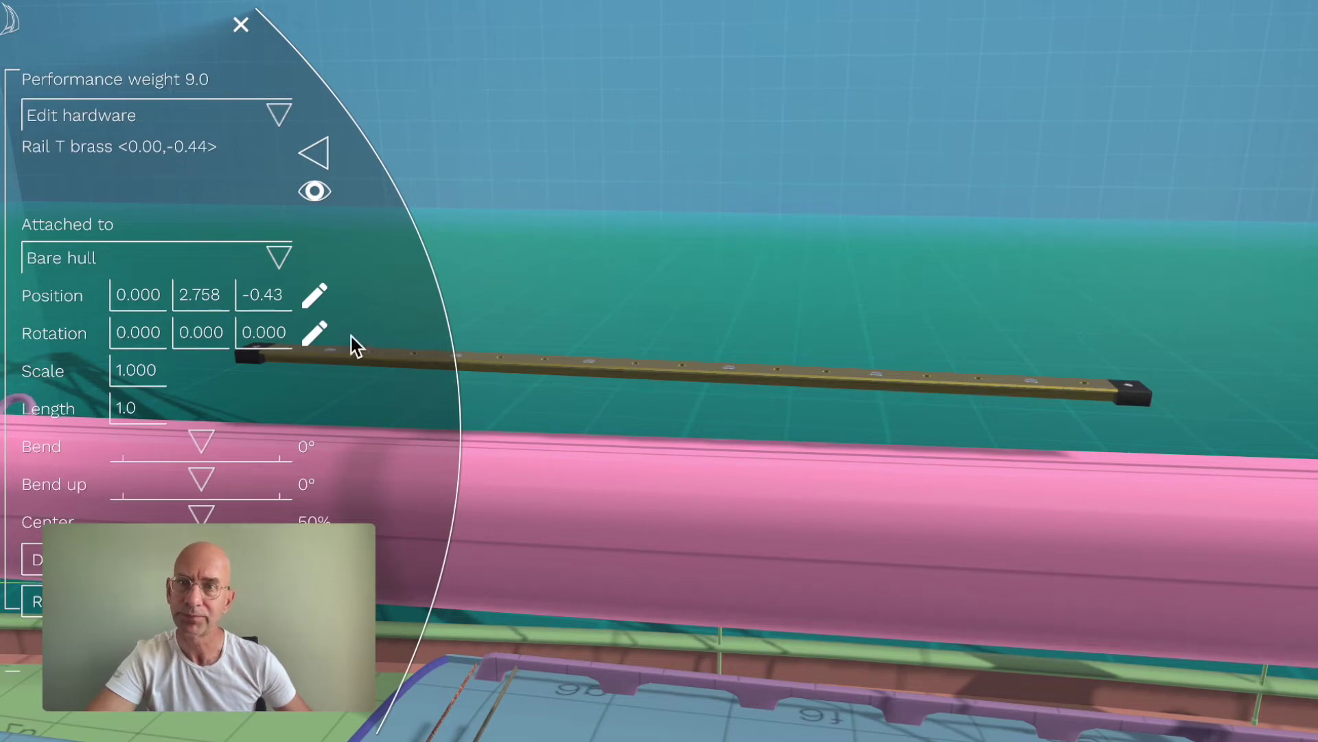
- Lower the brass T-rail toward deck height and turn the view past the compass
{"action": "left_click", "coordinate": [313, 301]}
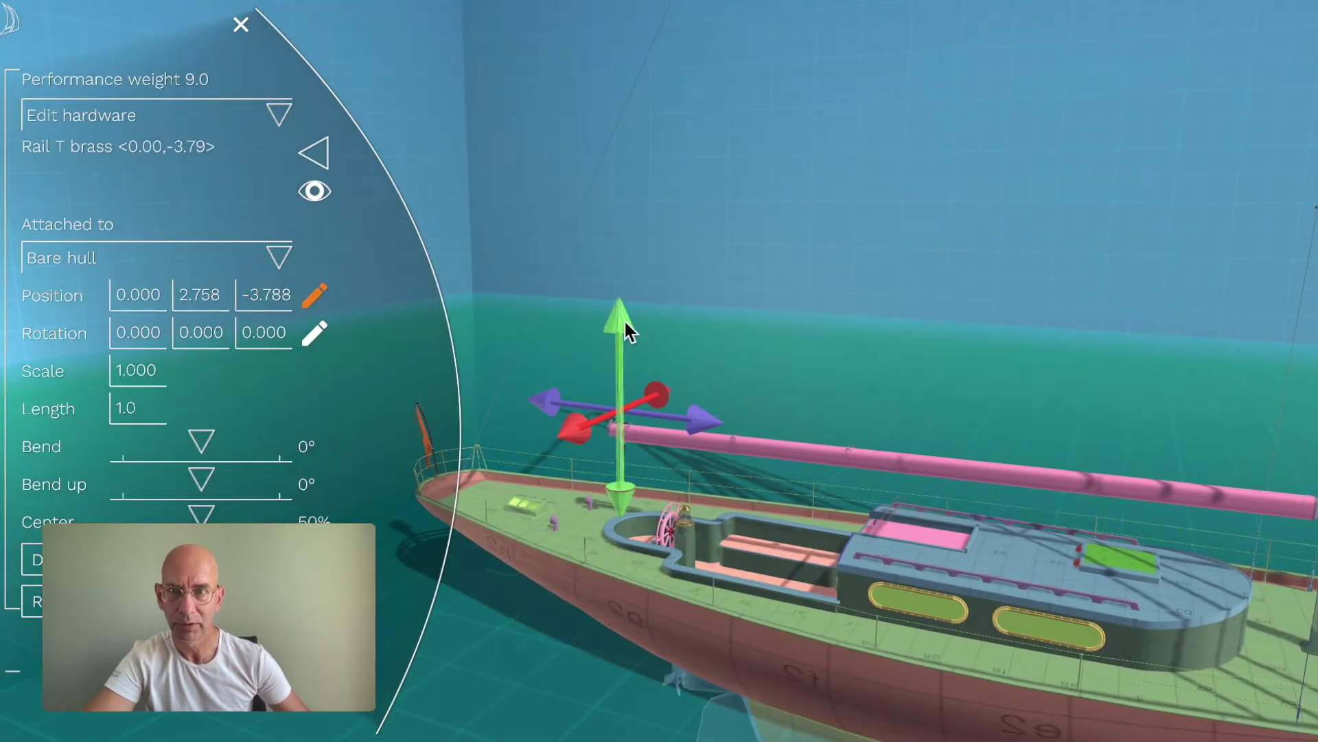
{"action": "left_click_drag", "start_coordinate": [623, 319], "coordinate": [599, 415]}
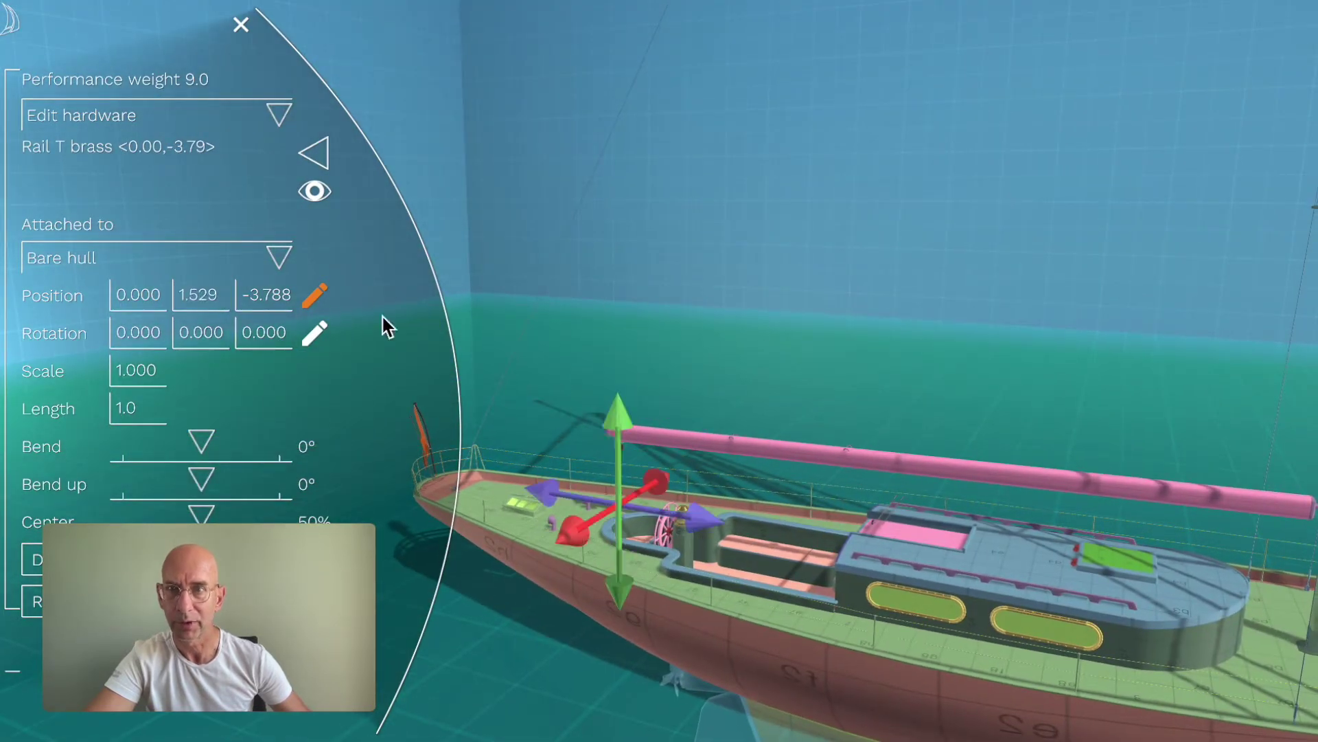
{"action": "left_click", "coordinate": [315, 196]}
{"action": "left_click_drag", "start_coordinate": [893, 415], "coordinate": [1174, 535]}
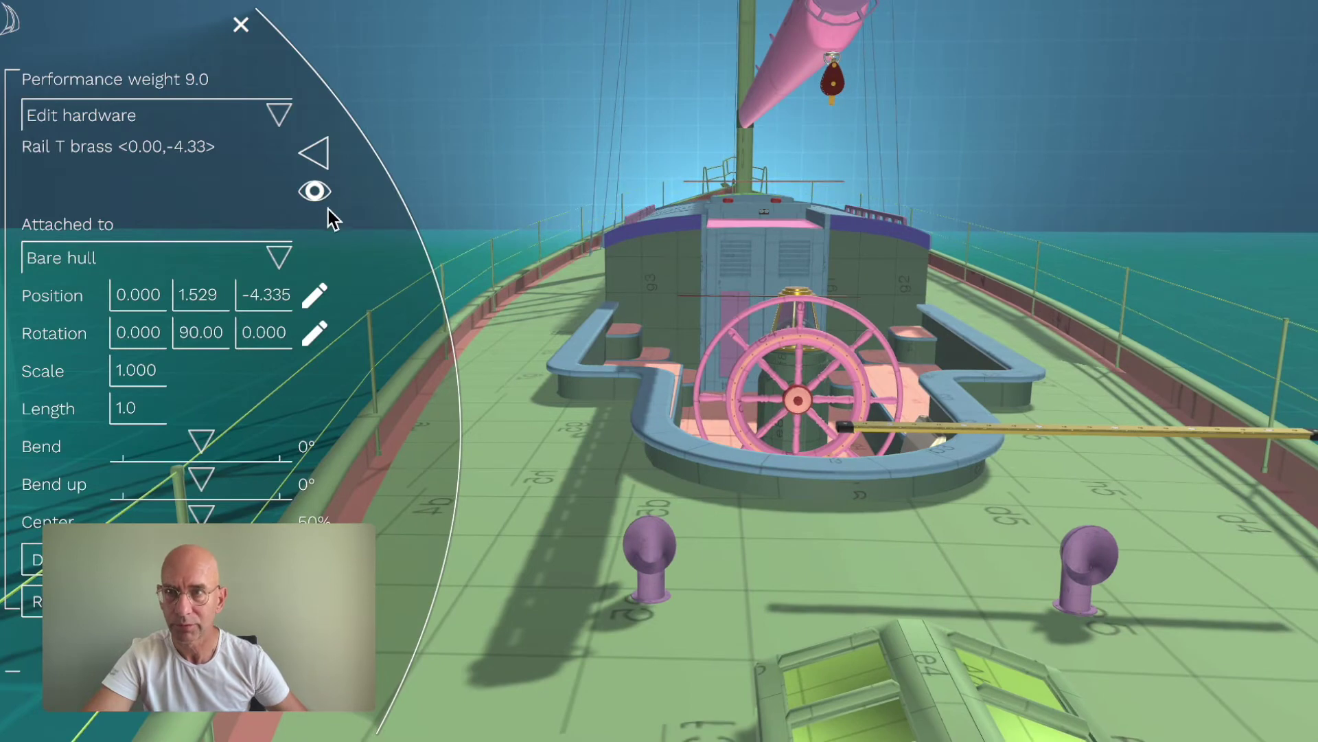
- Slide the rail sideways across the deck and back toward the stern
{"action": "left_click", "coordinate": [315, 296]}
{"action": "left_click_drag", "start_coordinate": [907, 443], "coordinate": [701, 447]}
{"action": "left_click_drag", "start_coordinate": [625, 344], "coordinate": [622, 469]}
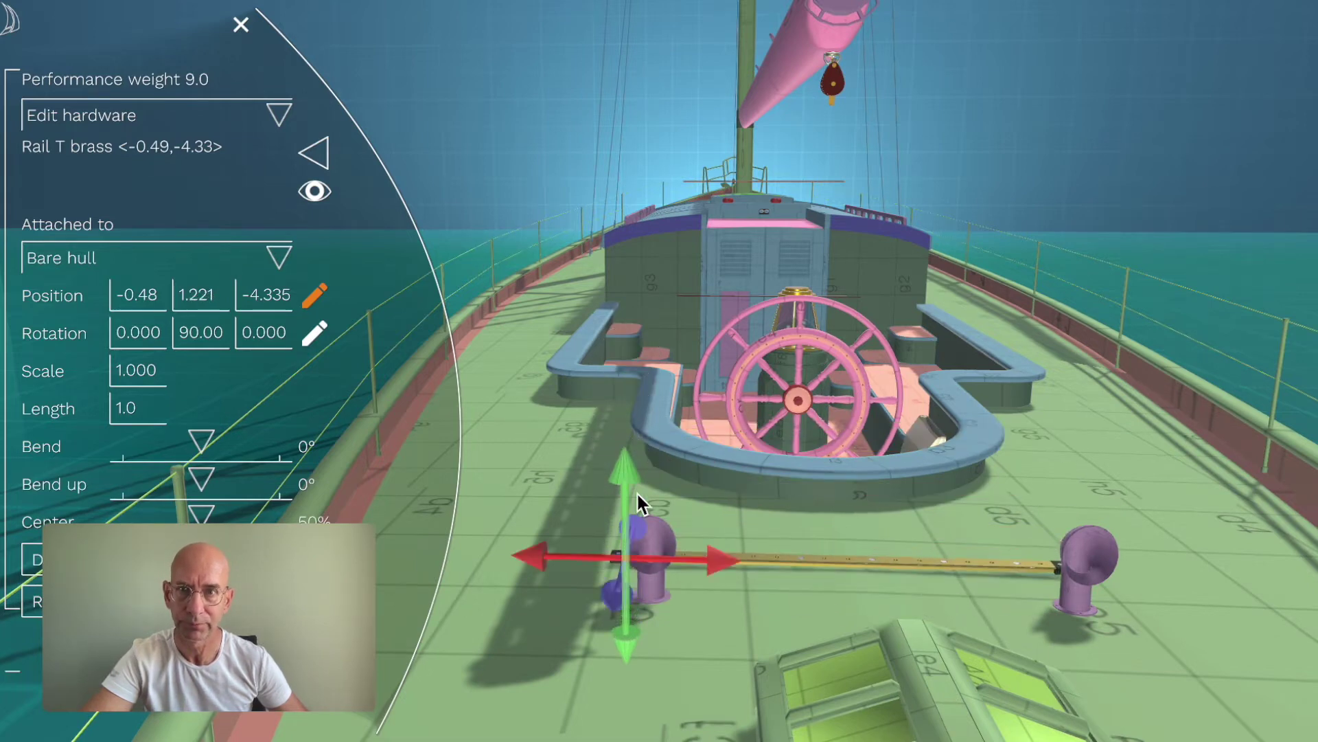
{"action": "left_click_drag", "start_coordinate": [712, 557], "coordinate": [717, 559]}
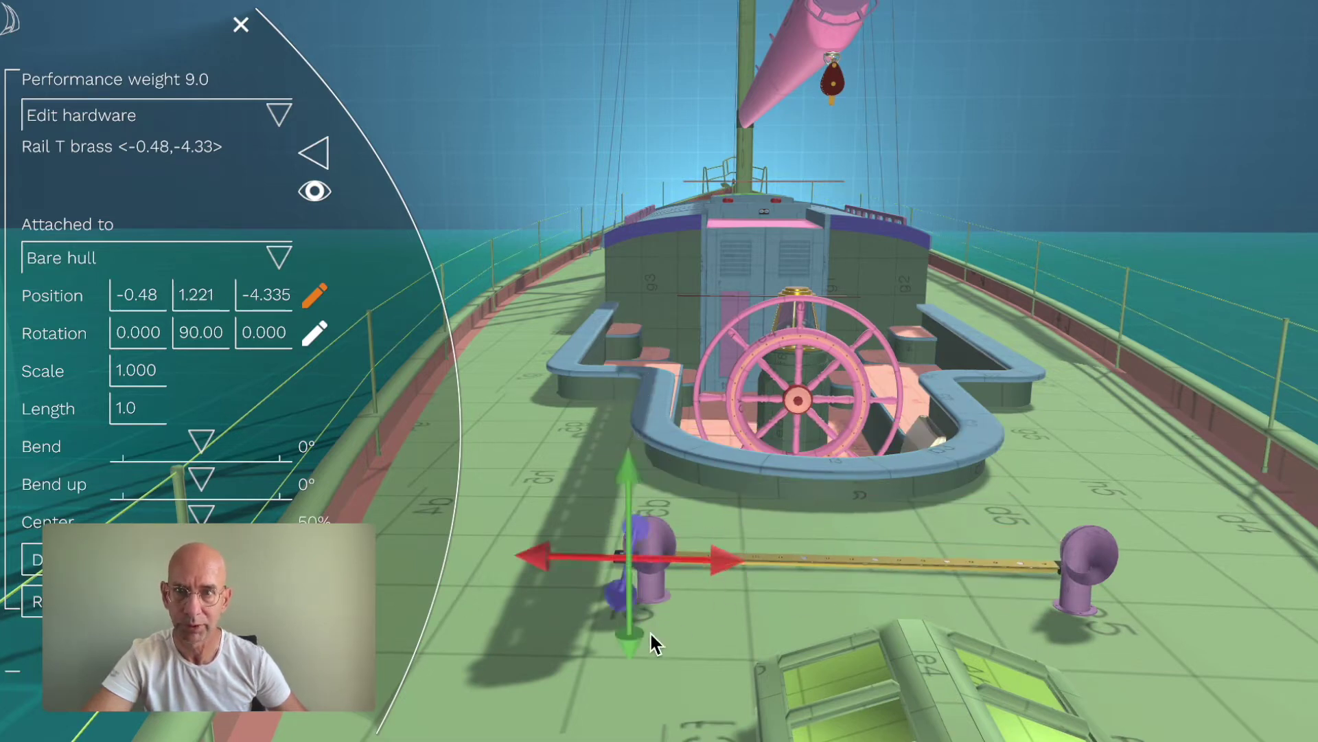
{"action": "left_click_drag", "start_coordinate": [616, 605], "coordinate": [627, 543]}
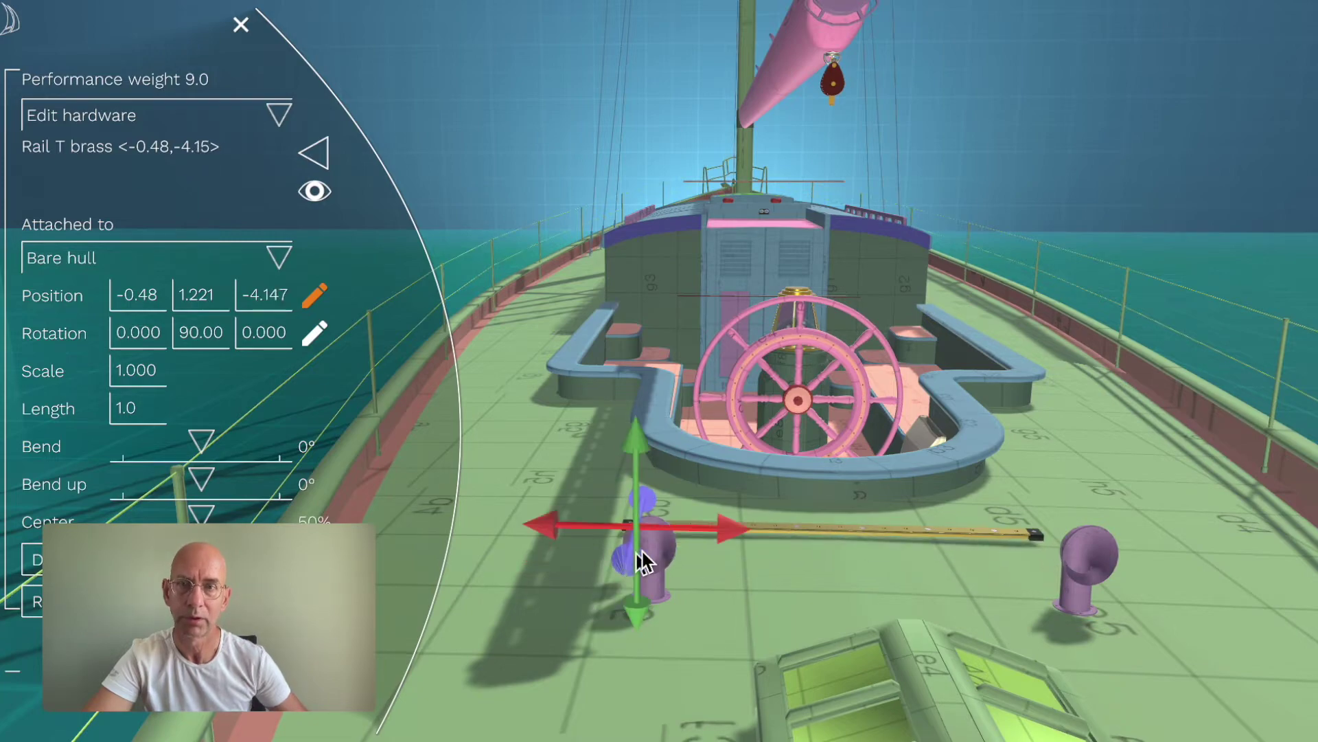
- Fine-tune the rail on the cockpit deck to position -0.46, 1.221, -4.115
{"action": "left_click_drag", "start_coordinate": [981, 426], "coordinate": [1009, 466]}
{"action": "right_click_drag", "start_coordinate": [1009, 467], "coordinate": [982, 384]}
{"action": "scroll", "coordinate": [968, 387], "scroll_direction": "up", "scroll_amount": 5}
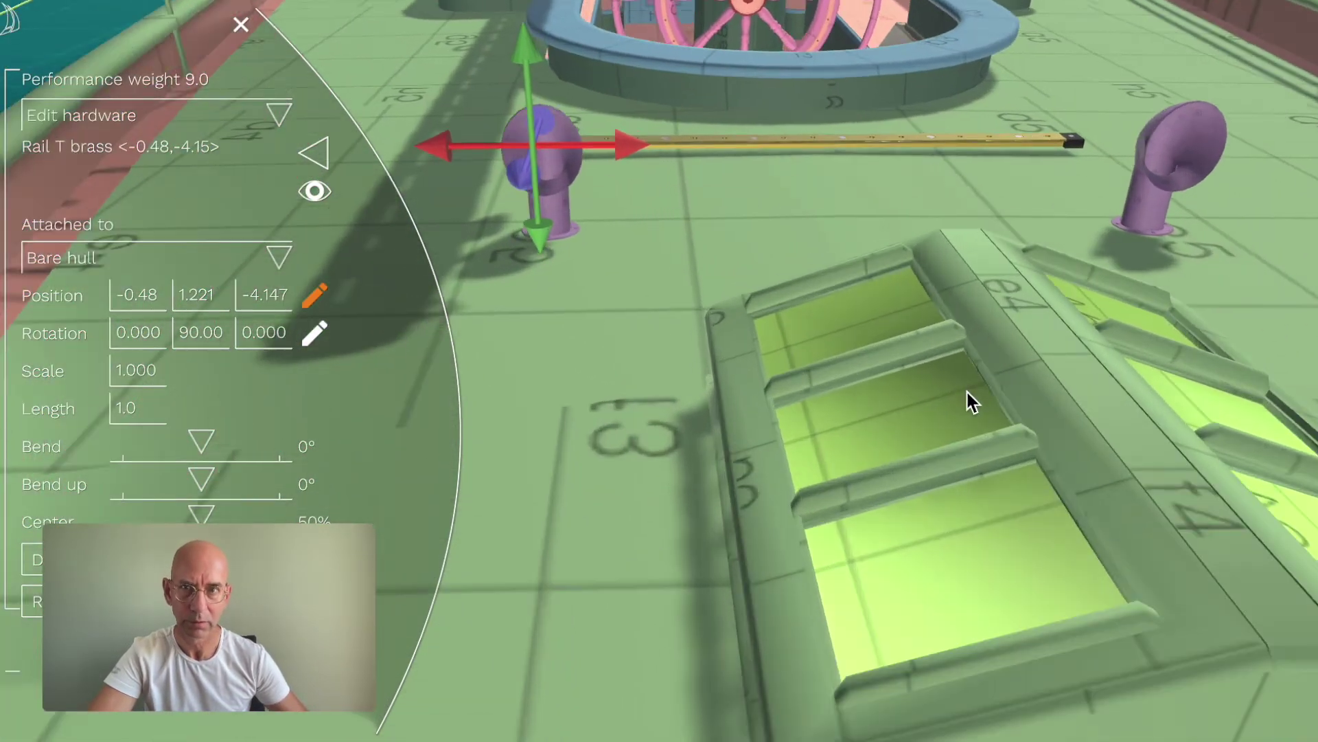
{"action": "right_click_drag", "start_coordinate": [962, 234], "coordinate": [976, 474]}
{"action": "left_click_drag", "start_coordinate": [1004, 338], "coordinate": [1005, 385]}
{"action": "right_click_drag", "start_coordinate": [1006, 374], "coordinate": [988, 141]}
{"action": "middle_click_drag", "start_coordinate": [988, 140], "coordinate": [996, 197]}
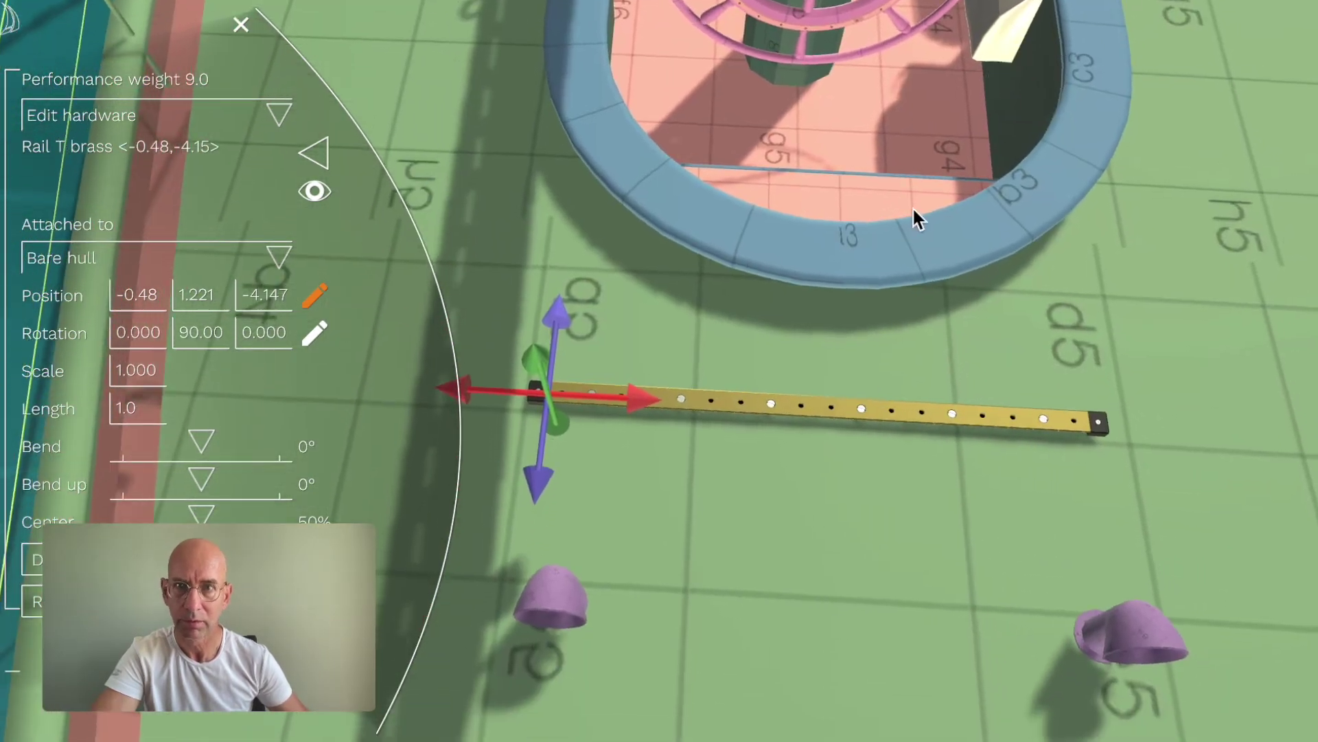
{"action": "left_click_drag", "start_coordinate": [636, 406], "coordinate": [642, 401]}
{"action": "left_click_drag", "start_coordinate": [541, 483], "coordinate": [556, 471]}
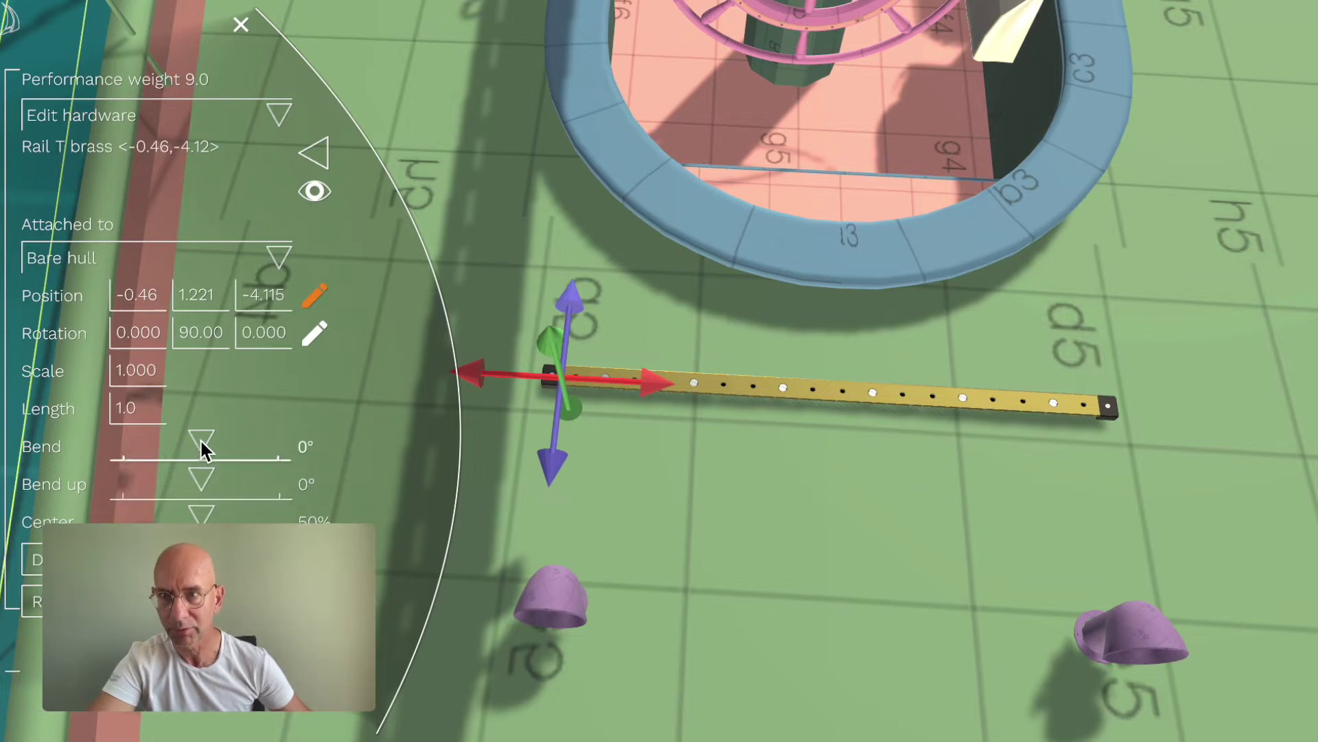
- Trial-bend the rail, reducing it from 61° to 37°, and view it from behind the wheel
{"action": "left_click_drag", "start_coordinate": [200, 440], "coordinate": [255, 440]}
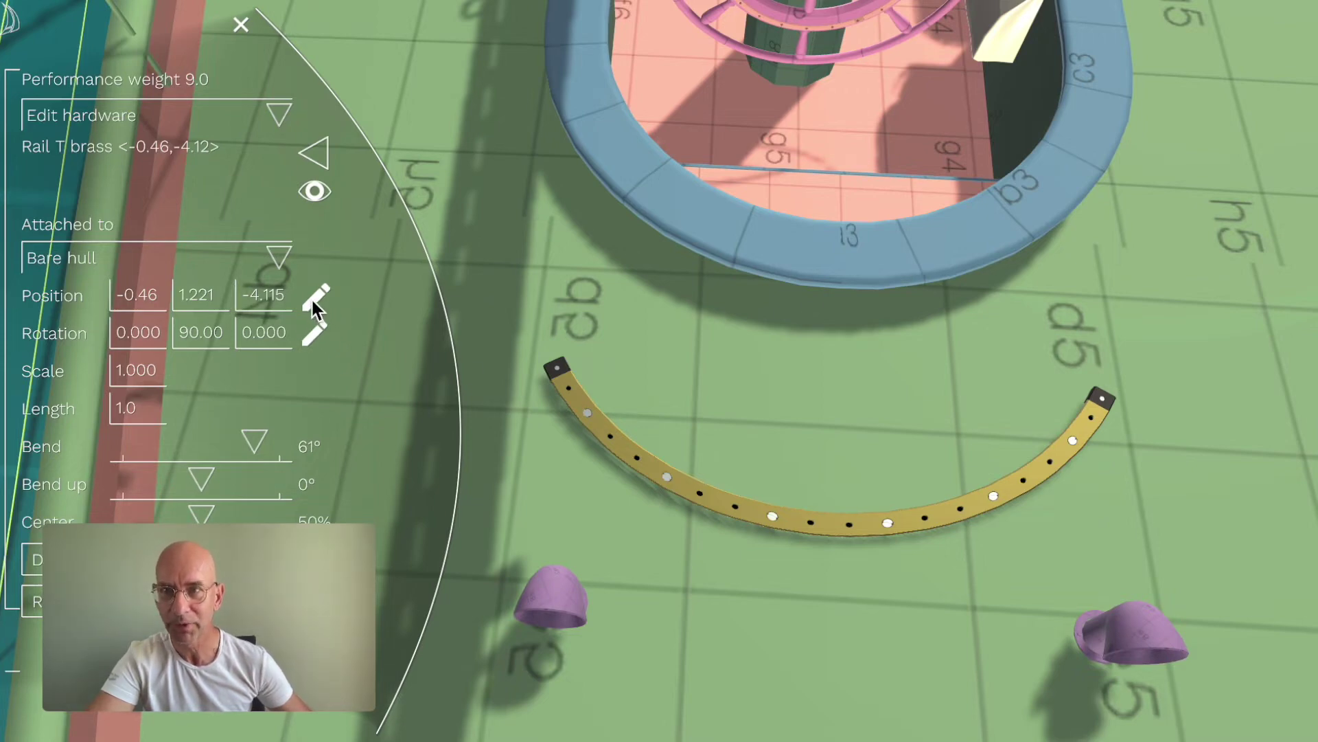
{"action": "left_click_drag", "start_coordinate": [255, 440], "coordinate": [225, 442]}
{"action": "left_click_drag", "start_coordinate": [895, 382], "coordinate": [890, 583]}
{"action": "left_click_drag", "start_coordinate": [755, 391], "coordinate": [632, 673]}
{"action": "left_click_drag", "start_coordinate": [799, 304], "coordinate": [965, 562]}
{"action": "right_click_drag", "start_coordinate": [965, 563], "coordinate": [876, 487]}
{"action": "left_click_drag", "start_coordinate": [877, 490], "coordinate": [844, 511]}
{"action": "right_click_drag", "start_coordinate": [841, 545], "coordinate": [870, 497]}
{"action": "middle_click_drag", "start_coordinate": [870, 495], "coordinate": [820, 453]}
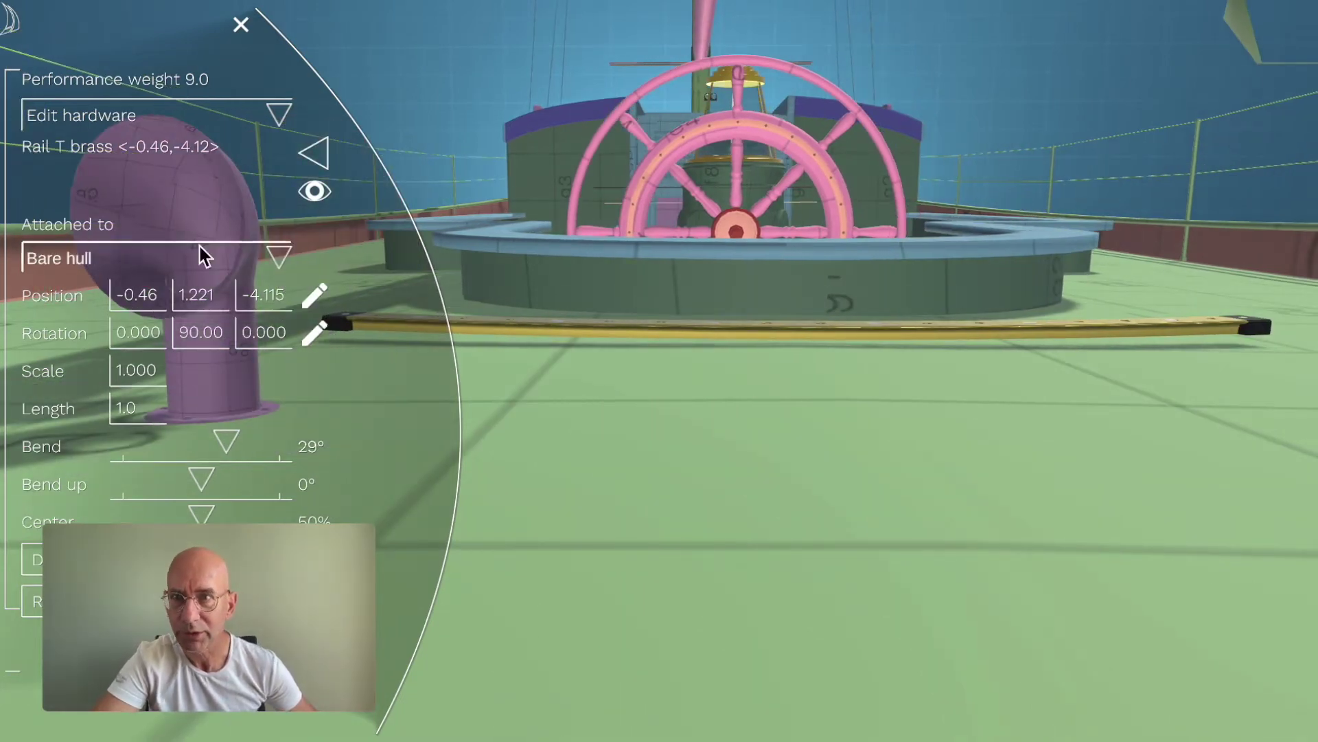
- Lower the rail to height 1.208, set Bend up to 1°, and save
{"action": "left_click", "coordinate": [316, 304]}
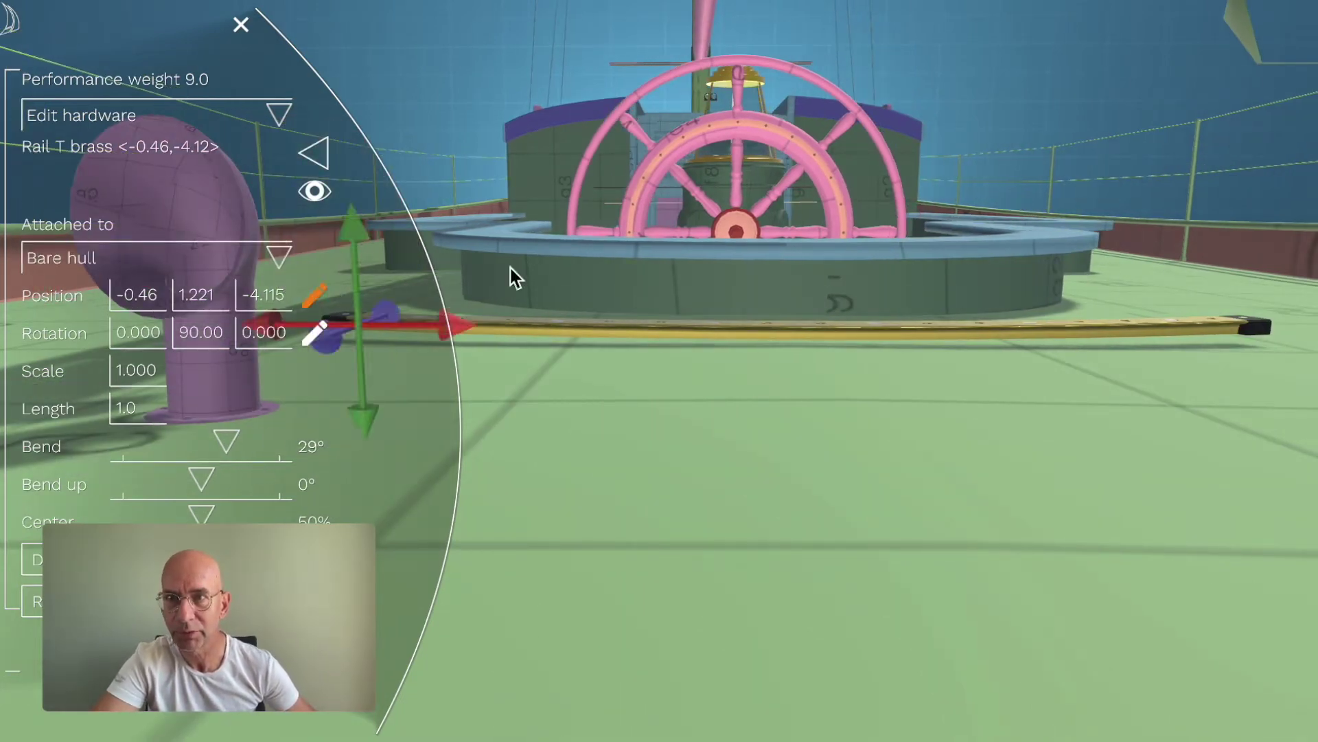
{"action": "left_click_drag", "start_coordinate": [355, 228], "coordinate": [350, 242]}
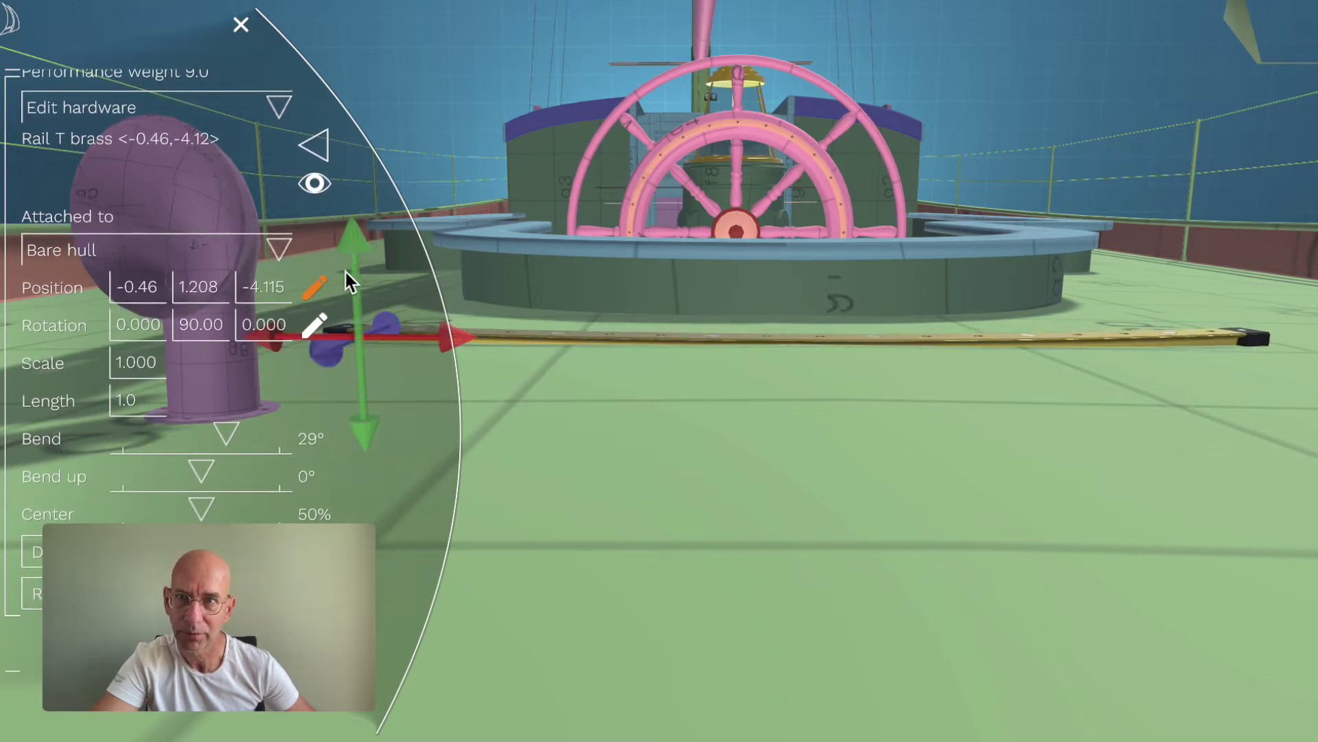
{"action": "left_click_drag", "start_coordinate": [204, 466], "coordinate": [213, 468]}
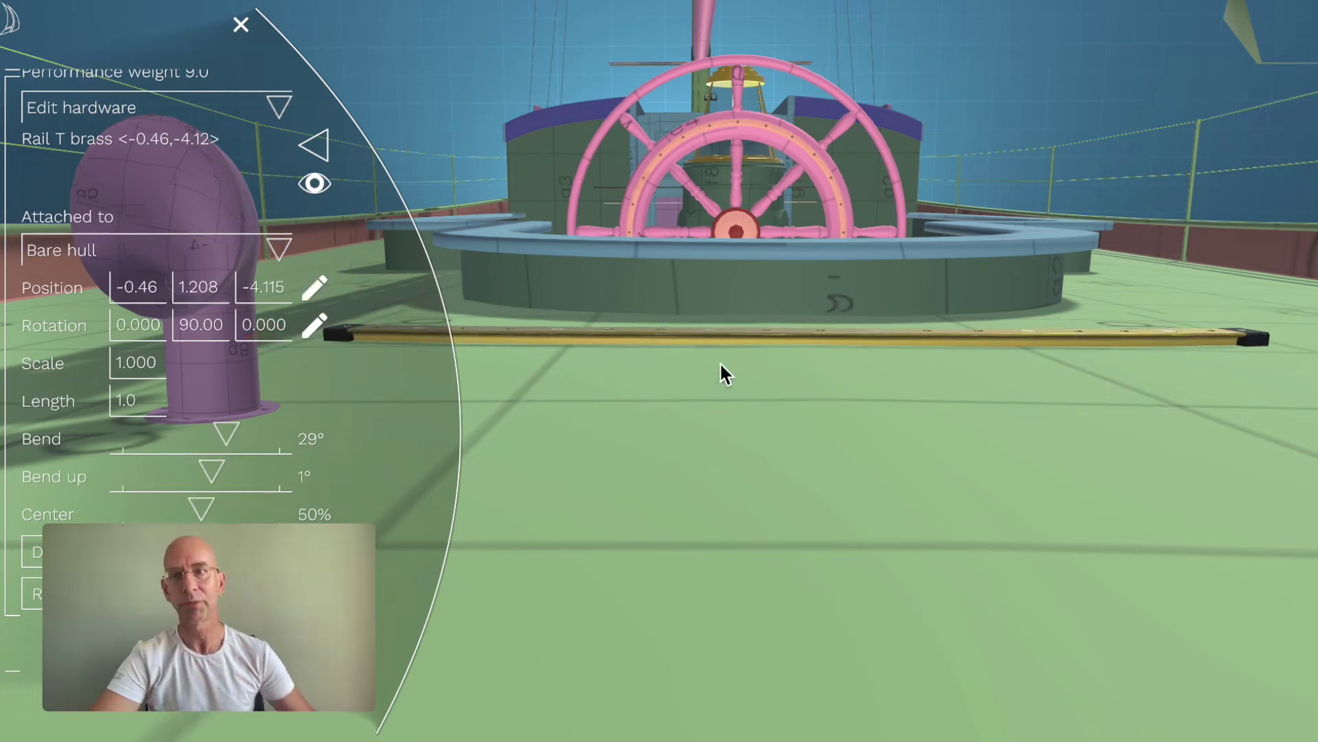
{"action": "left_click_drag", "start_coordinate": [652, 441], "coordinate": [688, 303]}
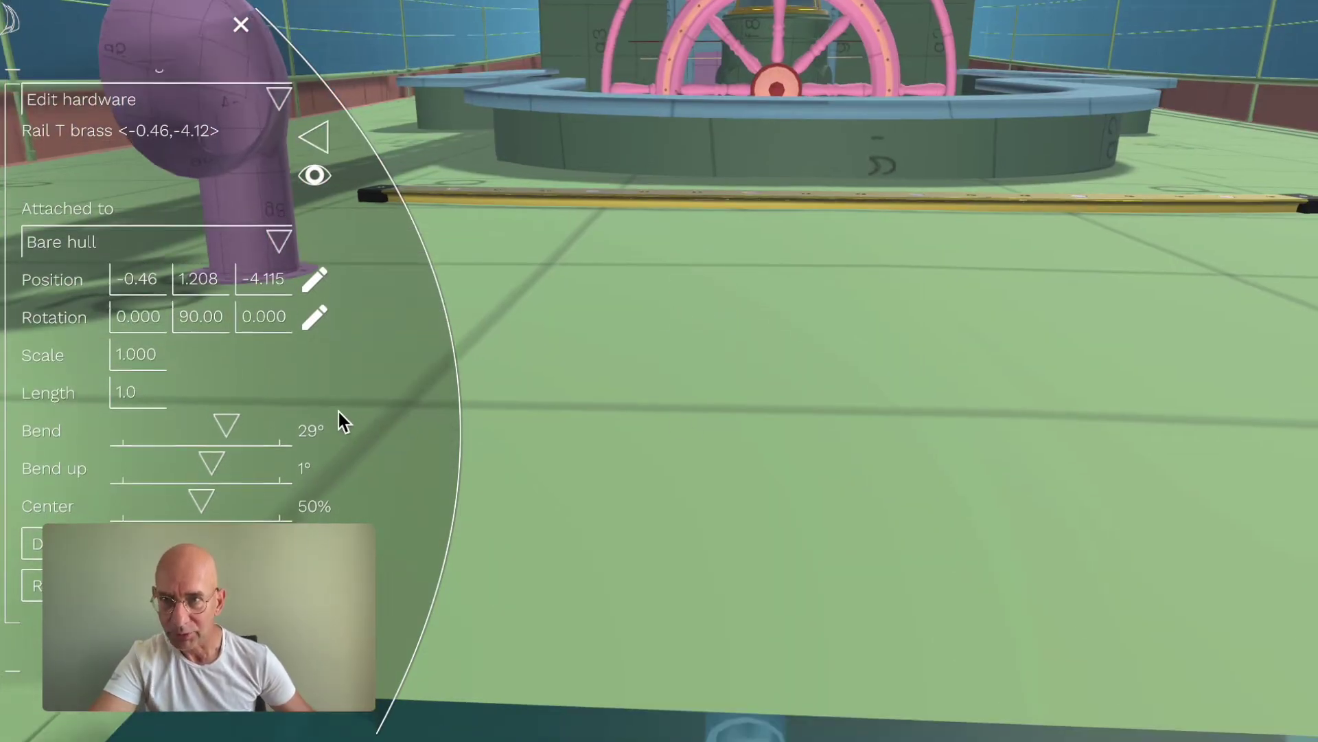
{"action": "scroll", "coordinate": [340, 415], "scroll_direction": "up", "scroll_amount": 1}
{"action": "left_click_drag", "start_coordinate": [304, 547], "coordinate": [1247, 638]}
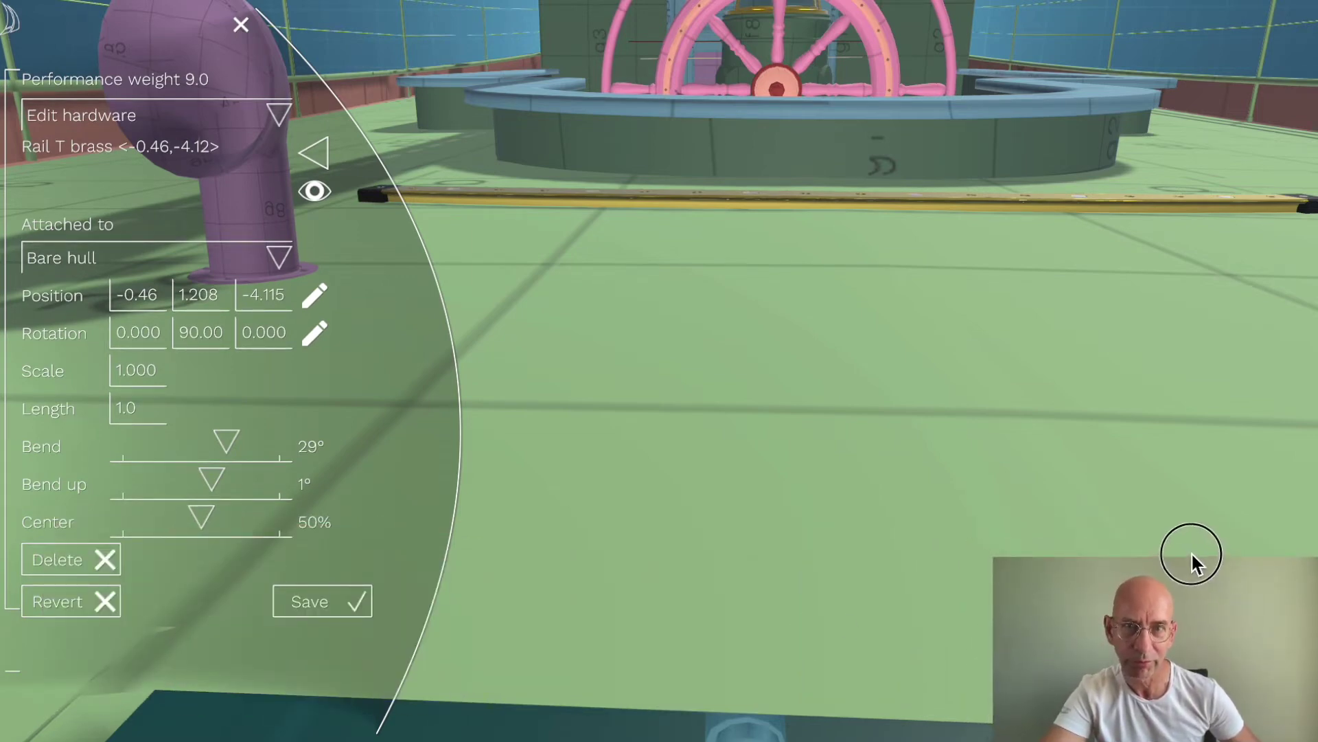
{"action": "left_click", "coordinate": [319, 601]}
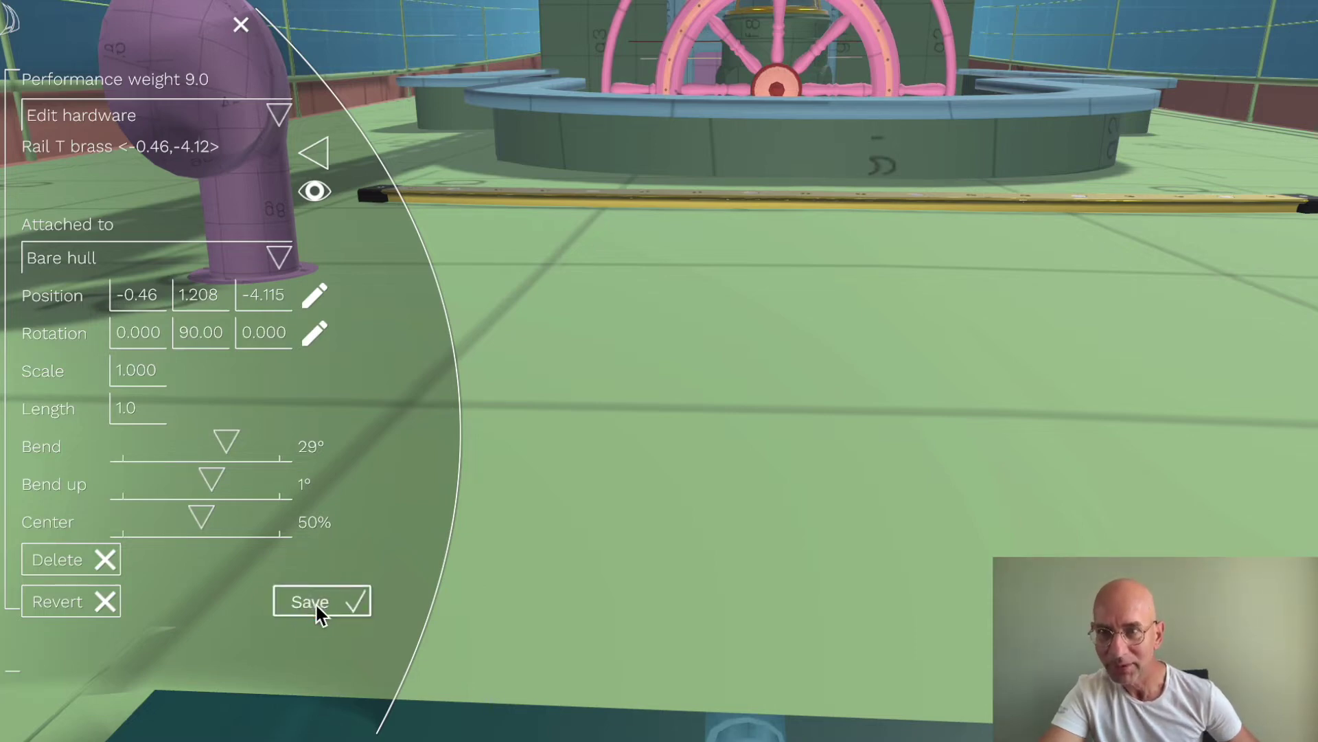
{"action": "left_click_drag", "start_coordinate": [657, 269], "coordinate": [595, 448]}
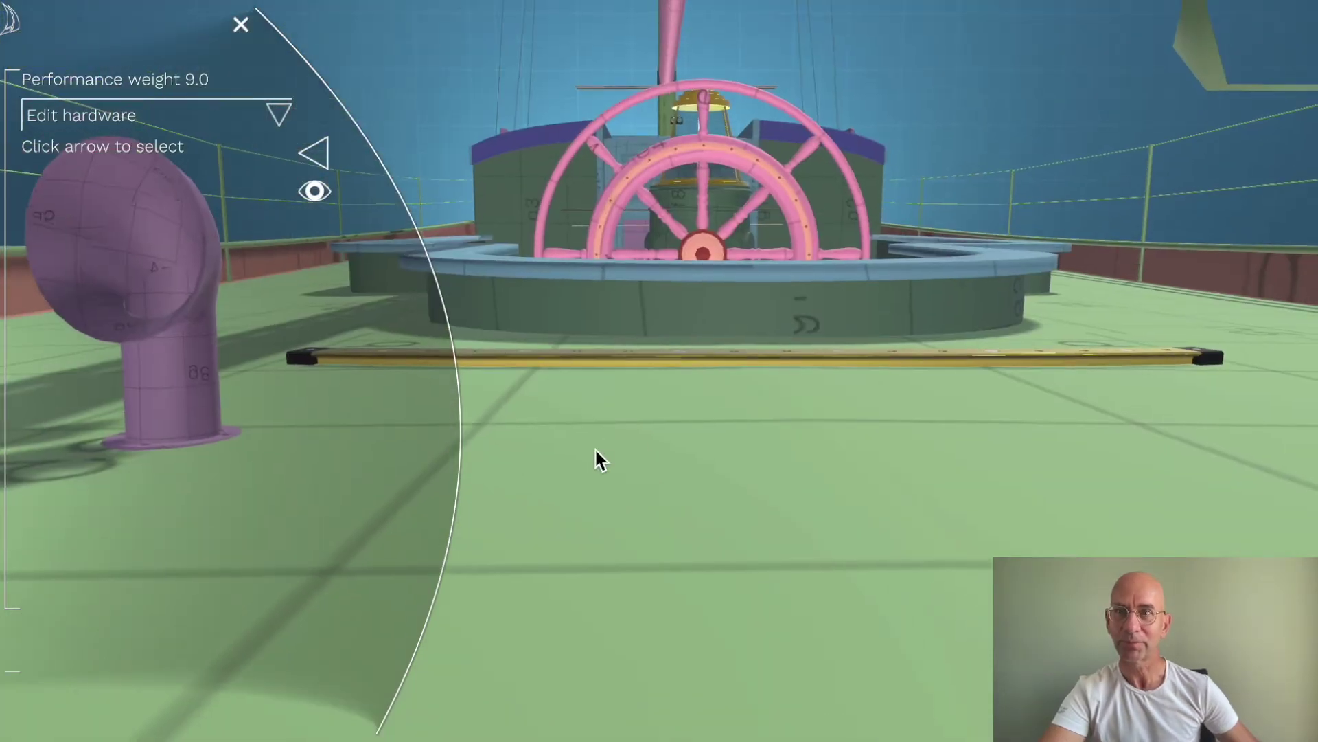
- Add a Rail T brass car plain, attach it to Rail T brass, and save
{"action": "left_click", "coordinate": [315, 152]}
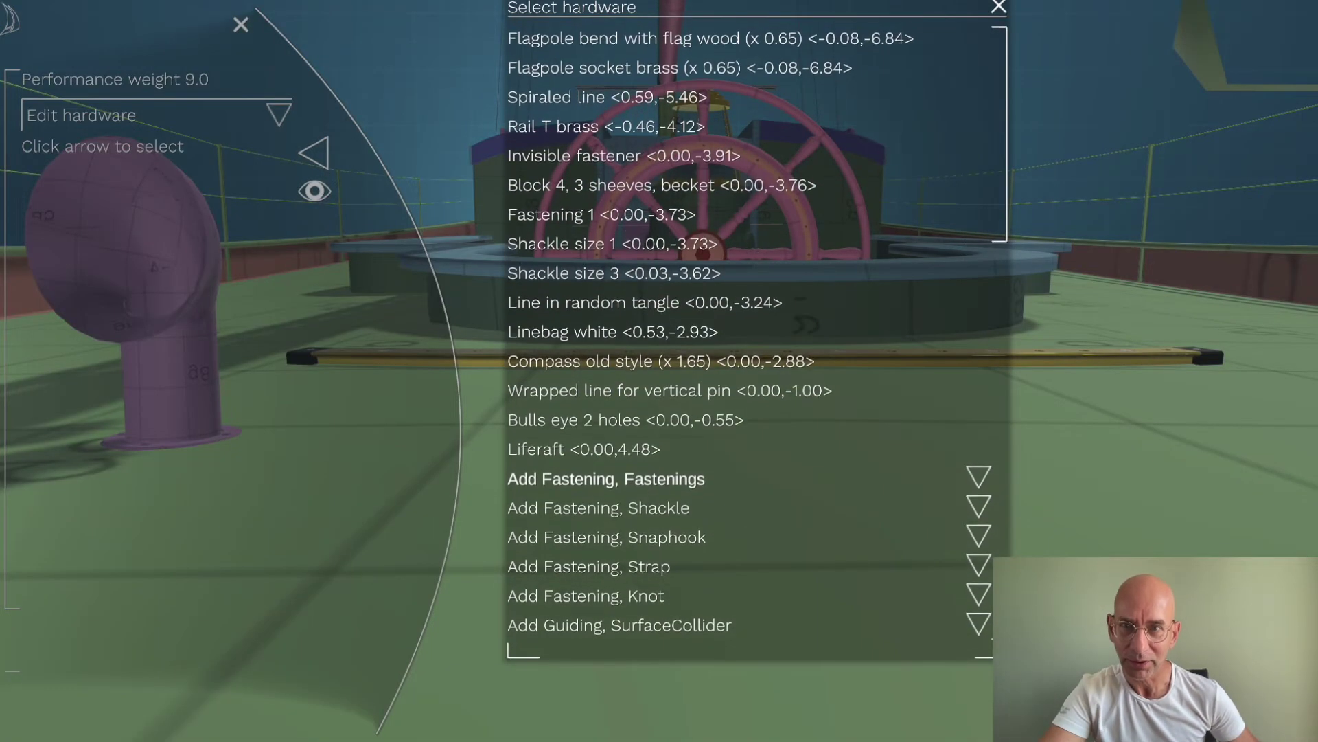
{"action": "scroll", "coordinate": [652, 486], "scroll_direction": "down", "scroll_amount": 10}
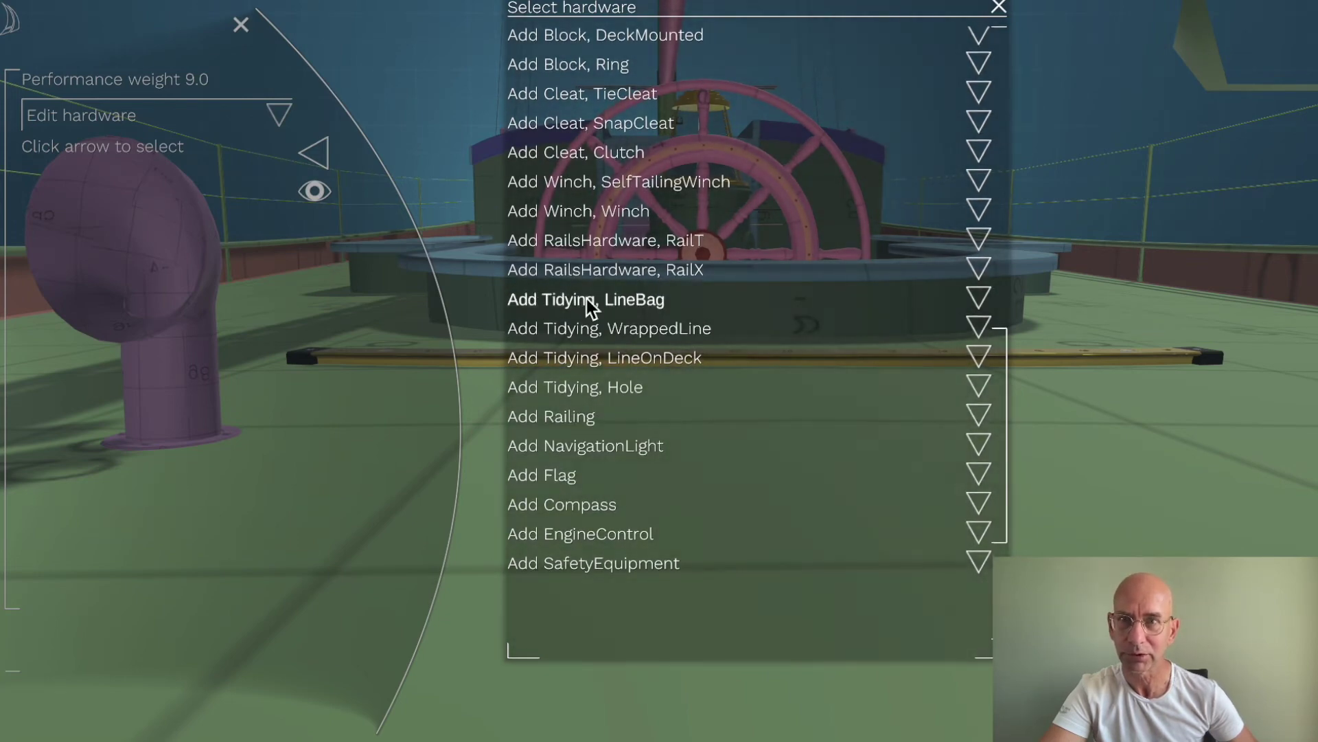
{"action": "left_click", "coordinate": [596, 248]}
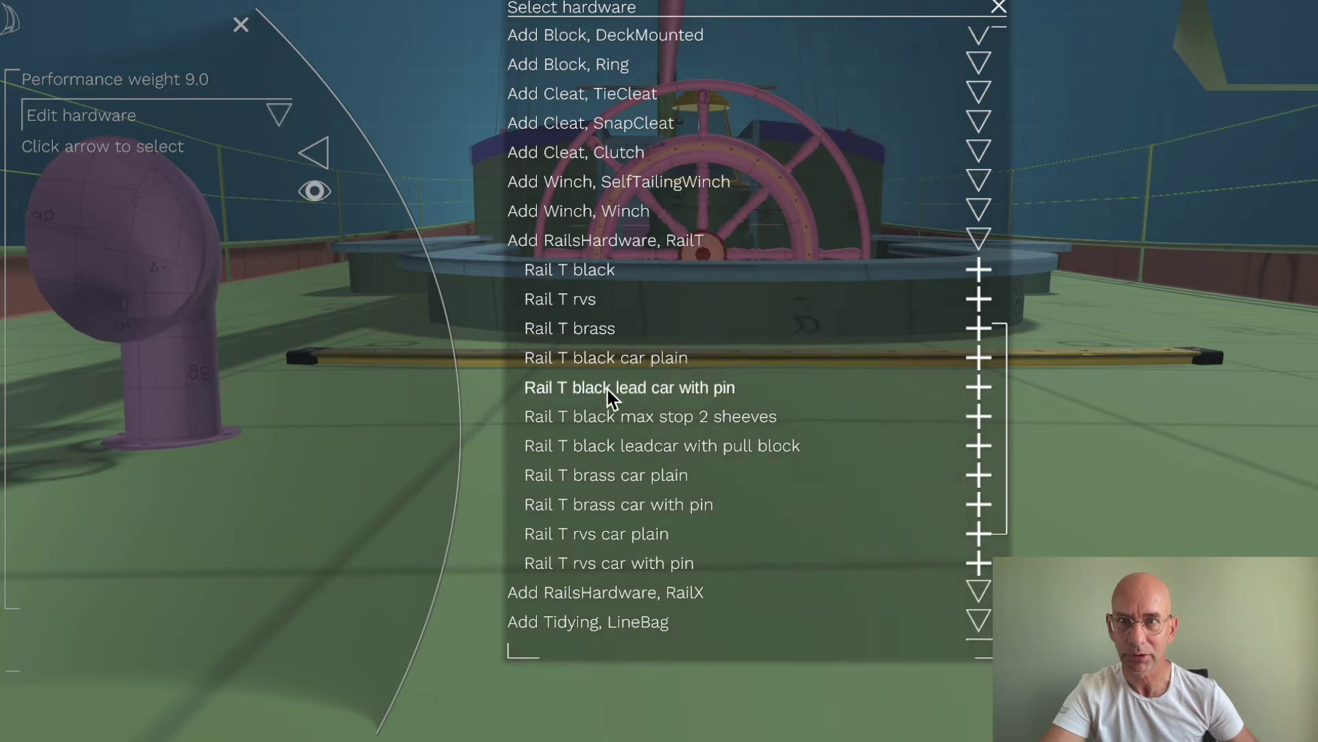
{"action": "left_click", "coordinate": [598, 482]}
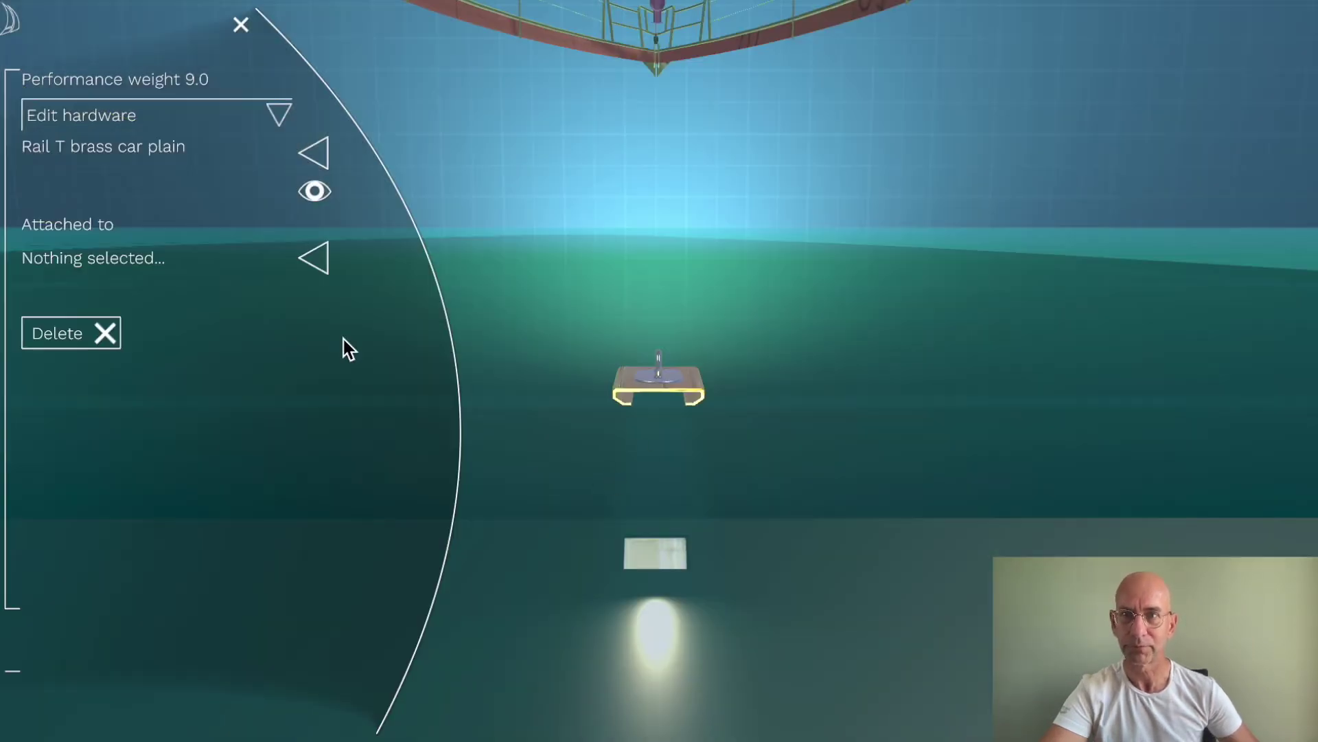
{"action": "left_click", "coordinate": [318, 260]}
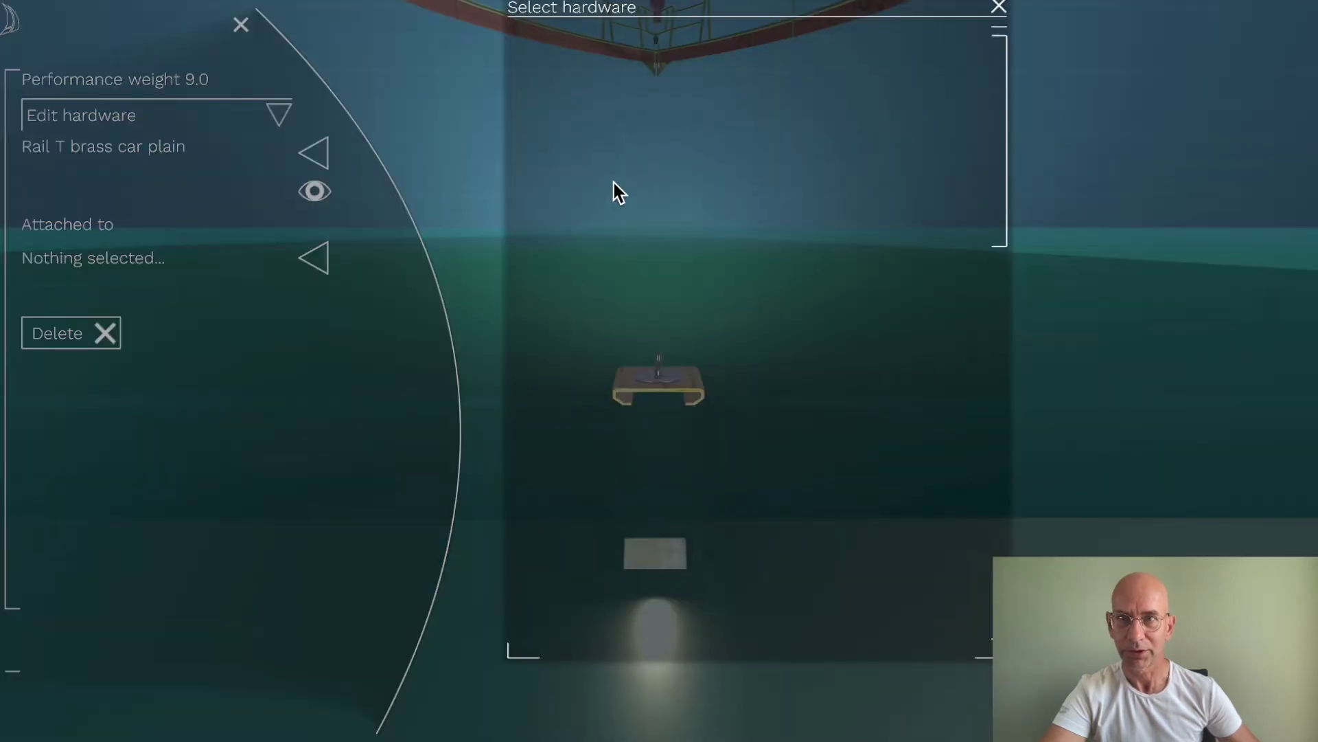
{"action": "left_click", "coordinate": [605, 41]}
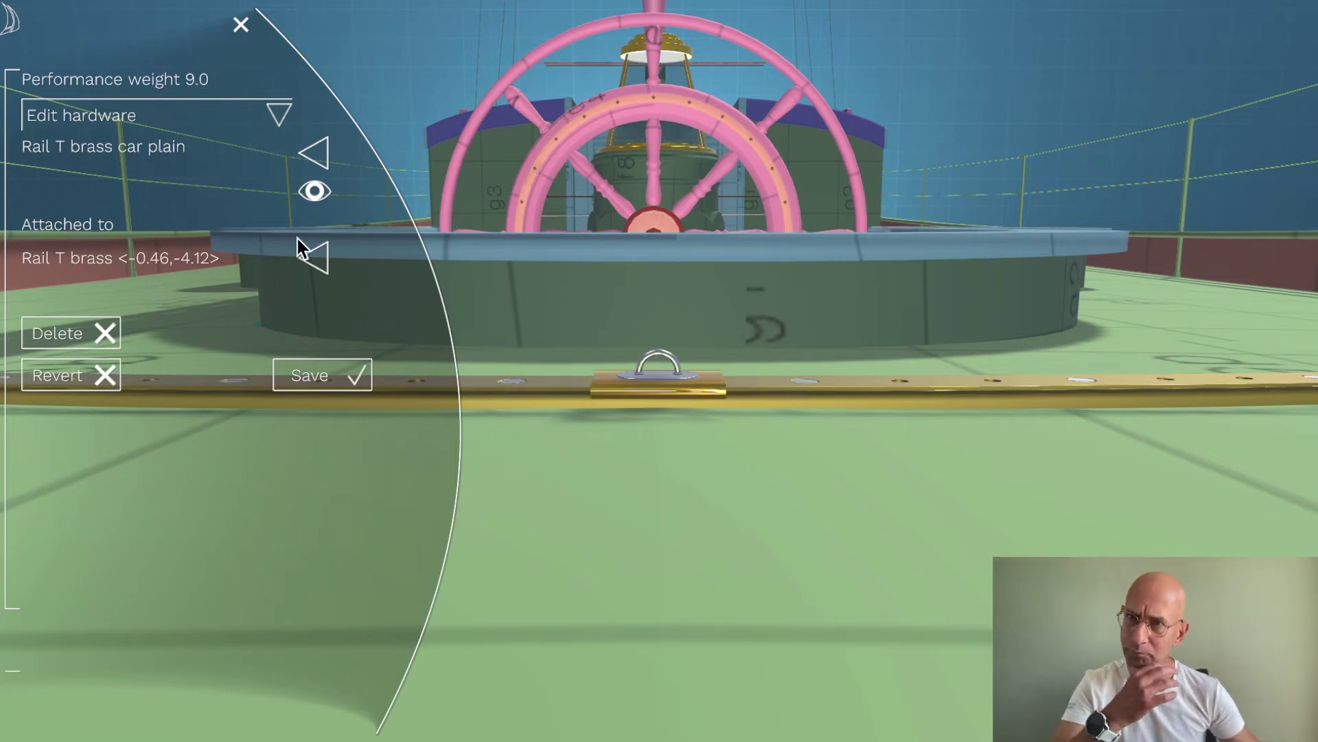
{"action": "left_click", "coordinate": [307, 384]}
{"action": "left_click", "coordinate": [317, 156]}
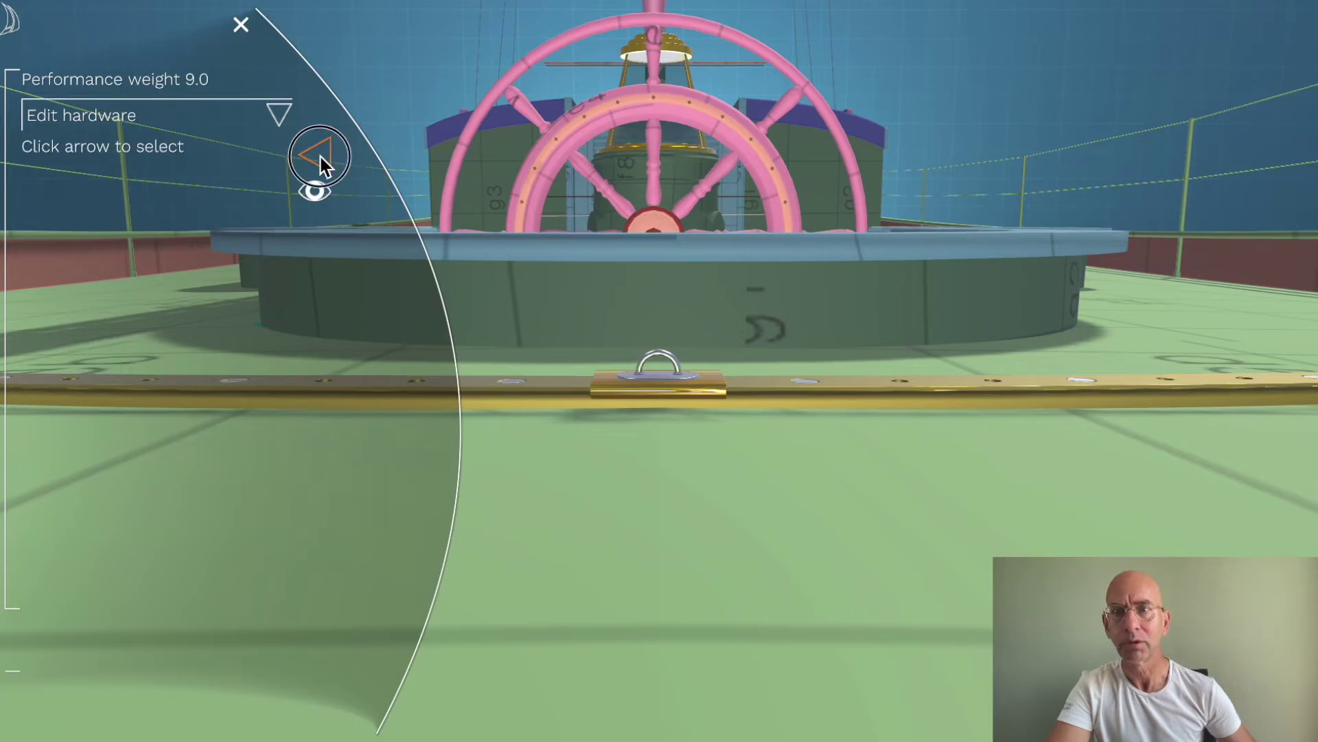
{"action": "scroll", "coordinate": [712, 416], "scroll_direction": "down", "scroll_amount": 10}
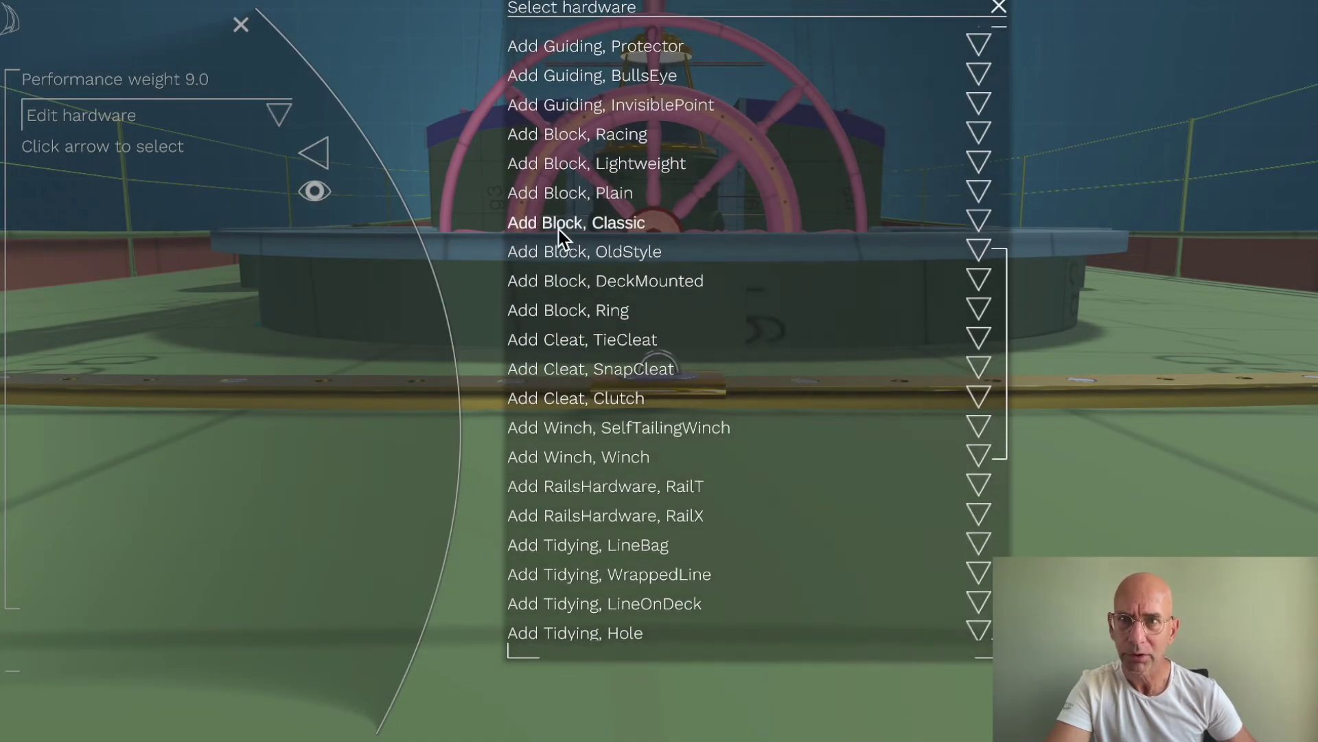
- Add a classic Block 4 with 4 sheaves and attach it to the brass rail car
{"action": "left_click", "coordinate": [558, 228]}
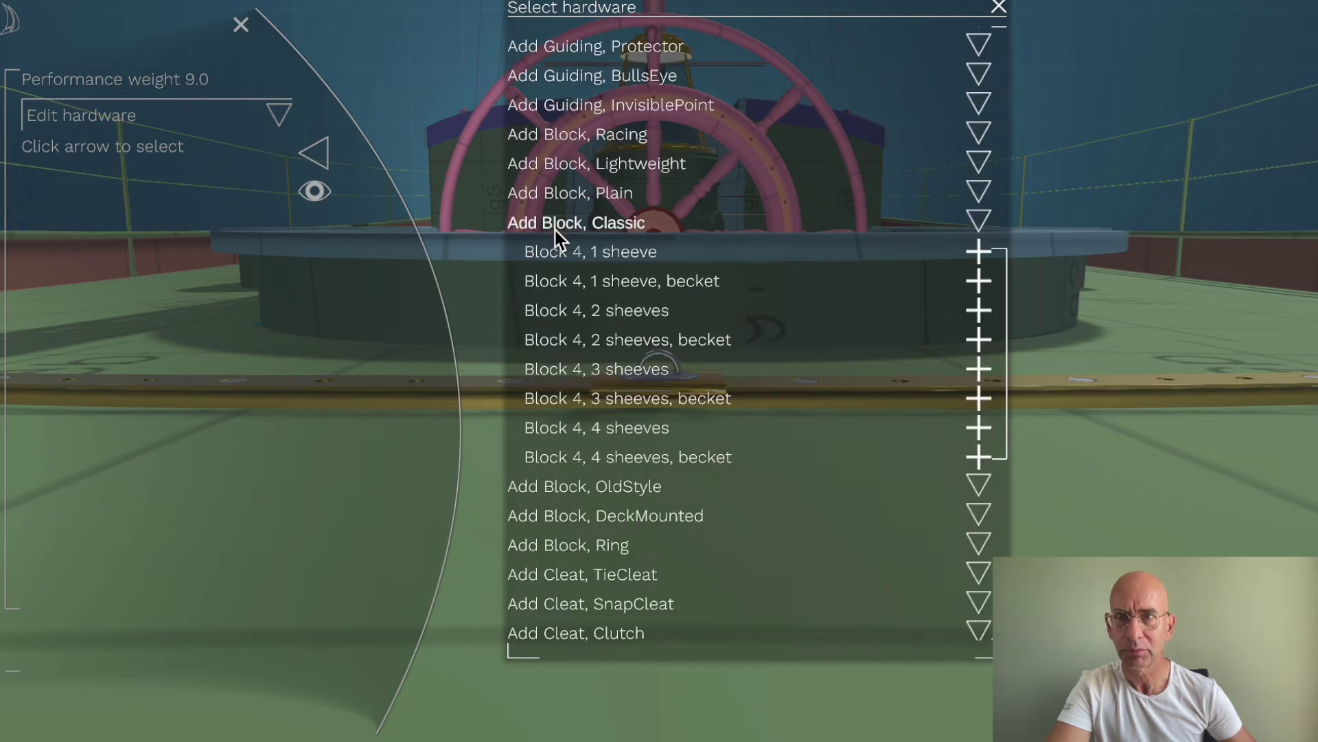
{"action": "left_click", "coordinate": [595, 427]}
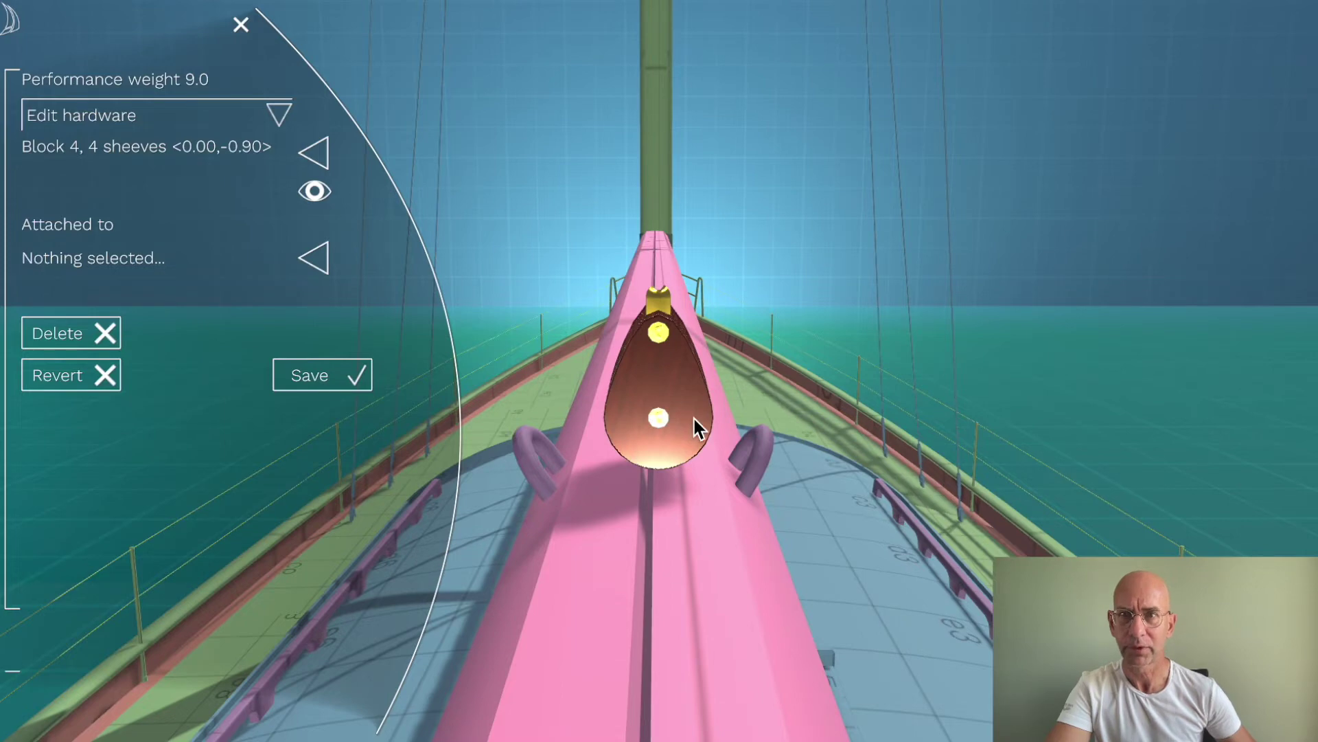
{"action": "scroll", "coordinate": [691, 416], "scroll_direction": "down", "scroll_amount": 5}
{"action": "left_click_drag", "start_coordinate": [566, 424], "coordinate": [600, 441]}
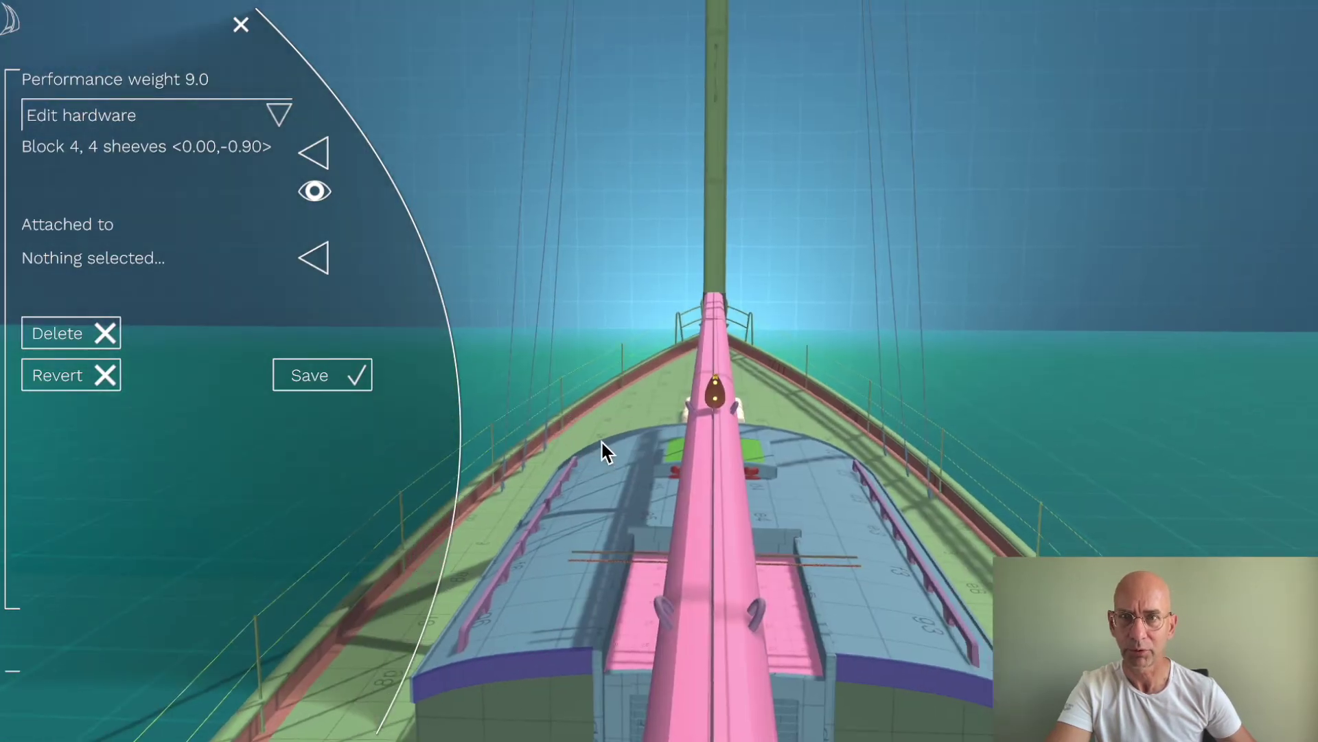
{"action": "left_click", "coordinate": [314, 261]}
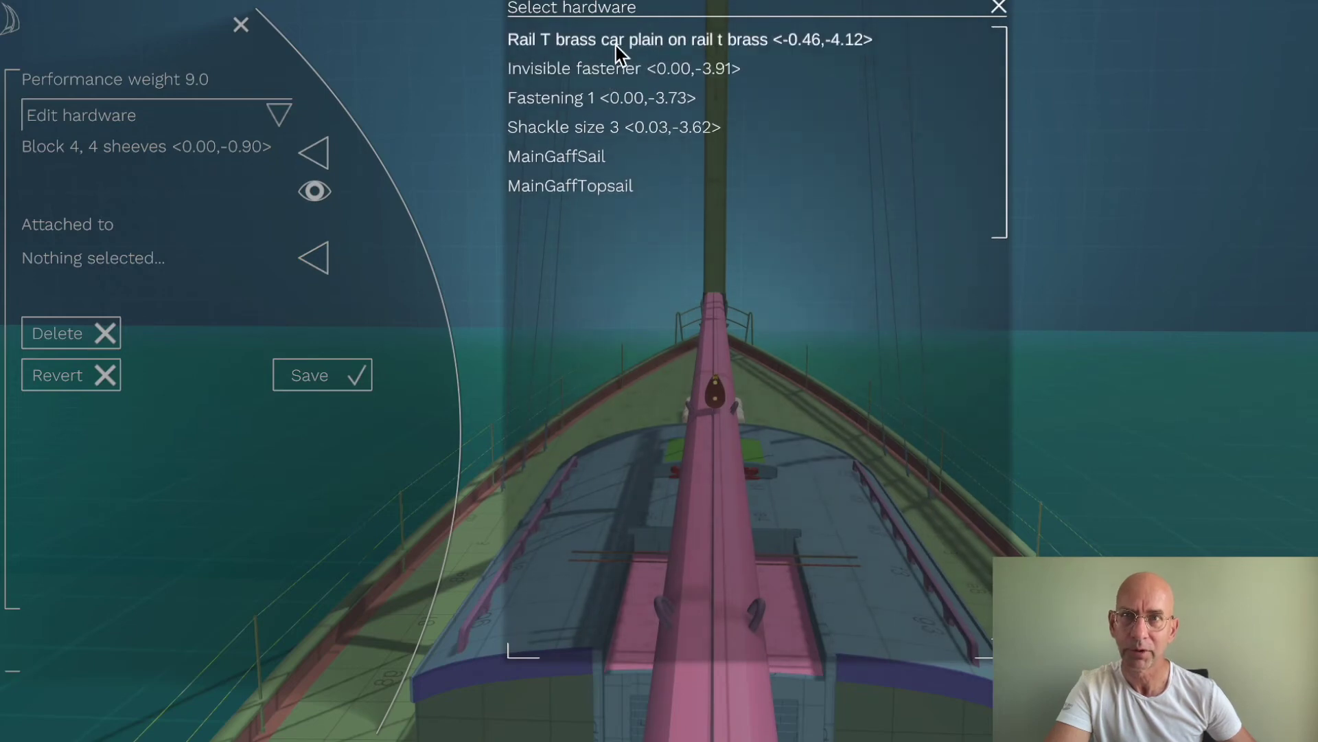
{"action": "left_click", "coordinate": [613, 44]}
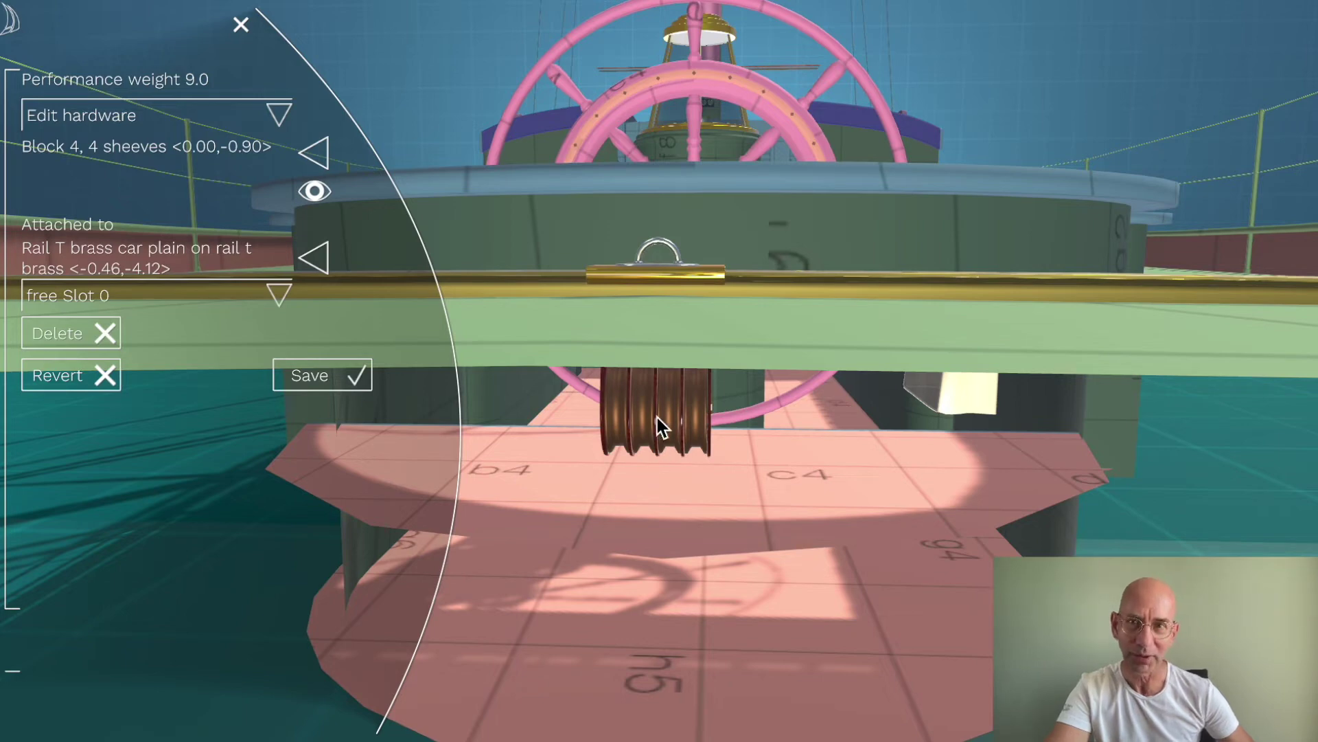
- Inspect the 4-sheave block under the rail car, then save it, raising weight to 9.1
{"action": "key", "text": "e"}
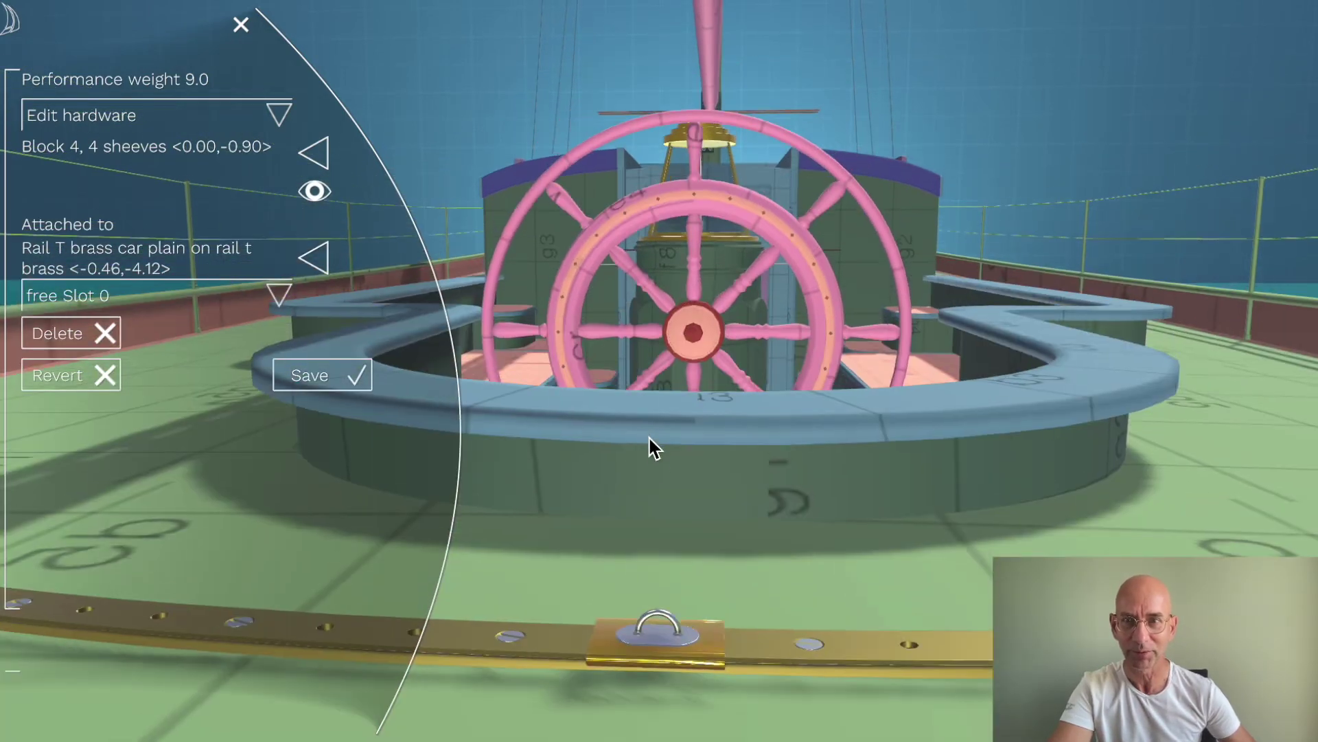
{"action": "left_click_drag", "start_coordinate": [651, 441], "coordinate": [634, 380]}
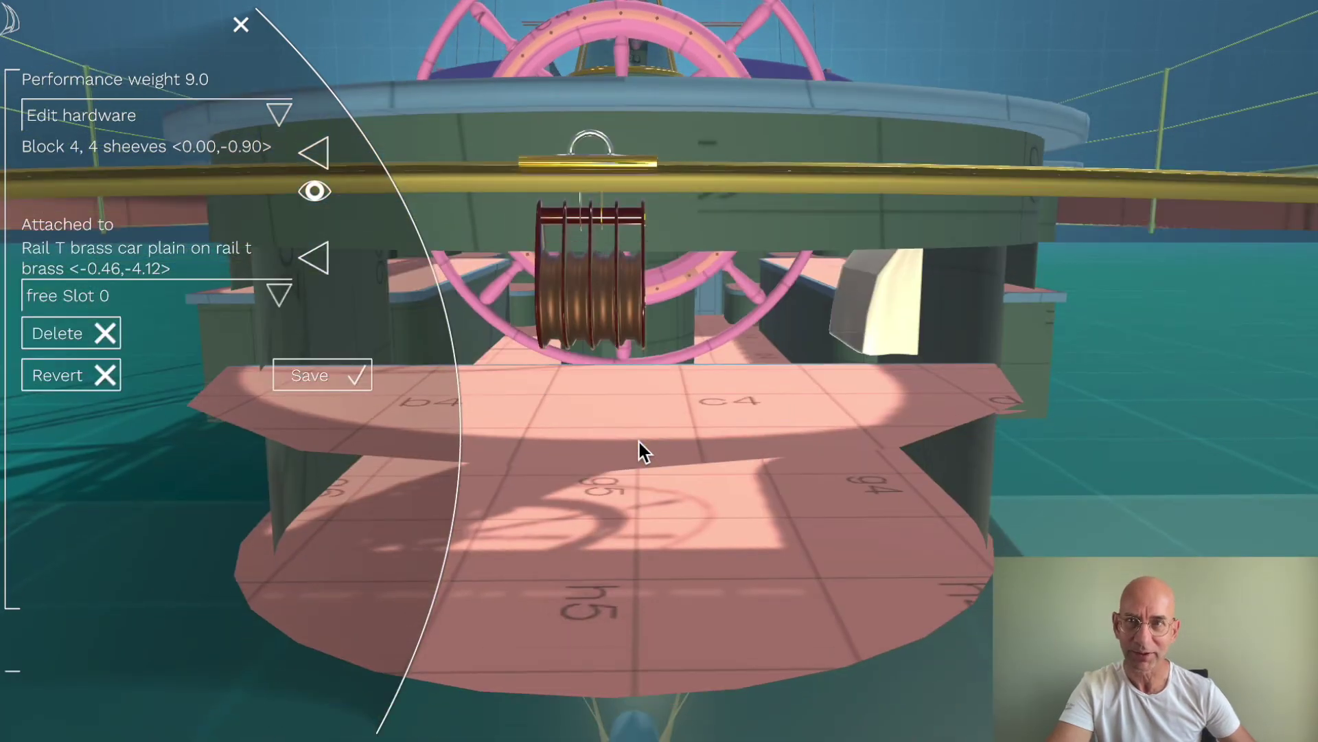
{"action": "left_click", "coordinate": [648, 484]}
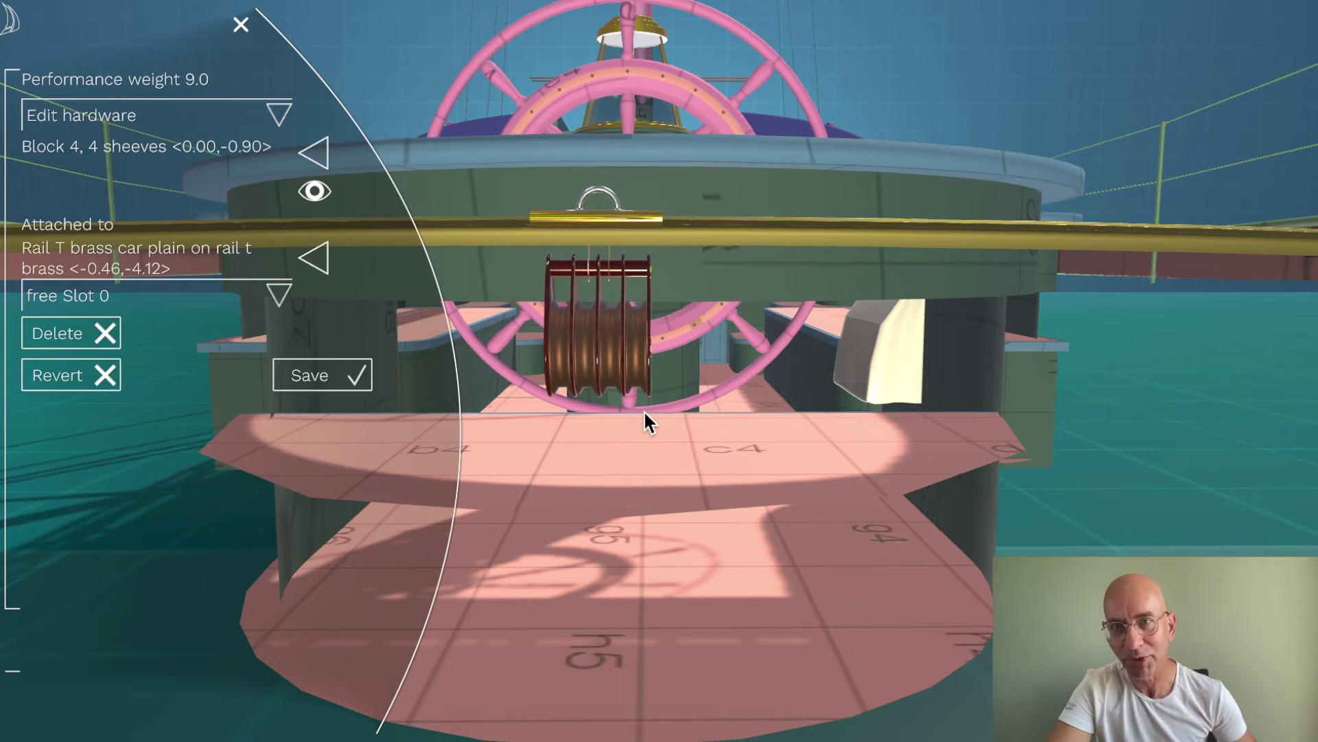
{"action": "scroll", "coordinate": [644, 410], "scroll_direction": "down", "scroll_amount": 2}
{"action": "scroll", "coordinate": [644, 409], "scroll_direction": "up", "scroll_amount": 5}
{"action": "scroll", "coordinate": [644, 409], "scroll_direction": "down", "scroll_amount": 5}
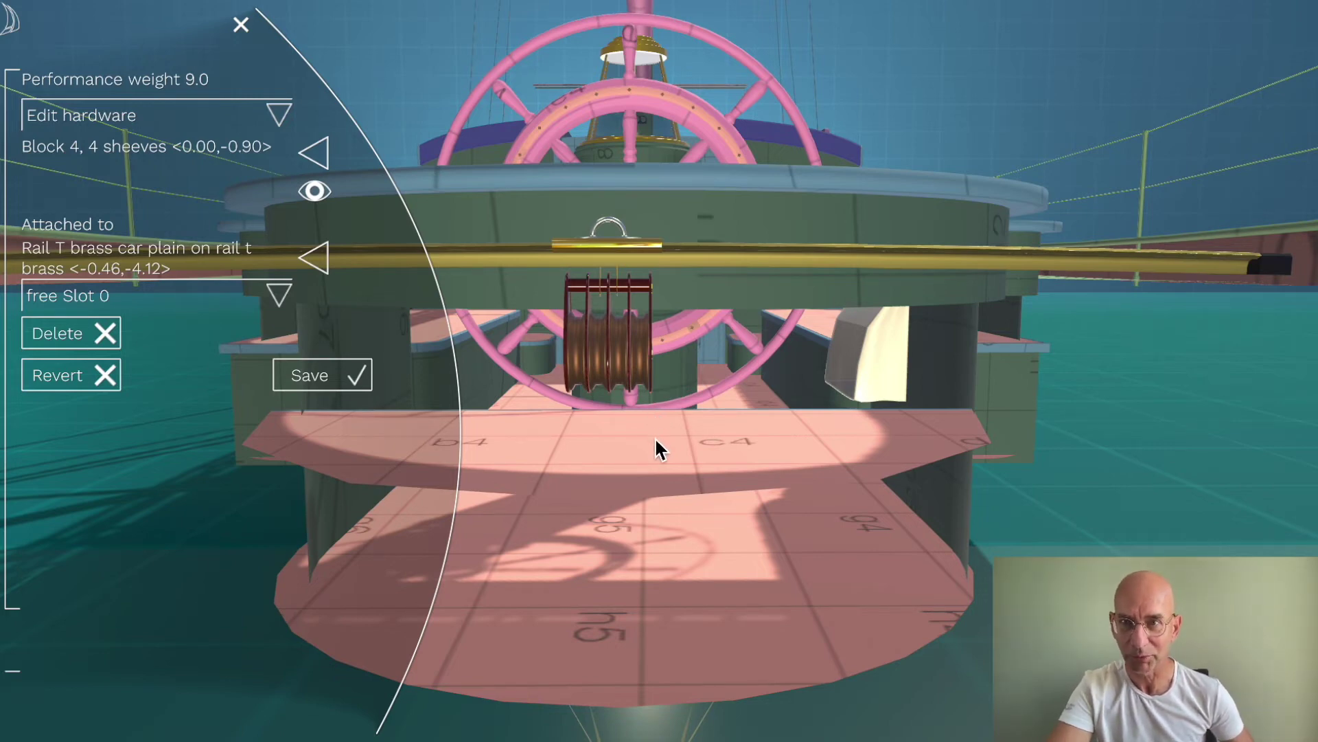
{"action": "scroll", "coordinate": [656, 441], "scroll_direction": "up", "scroll_amount": 10}
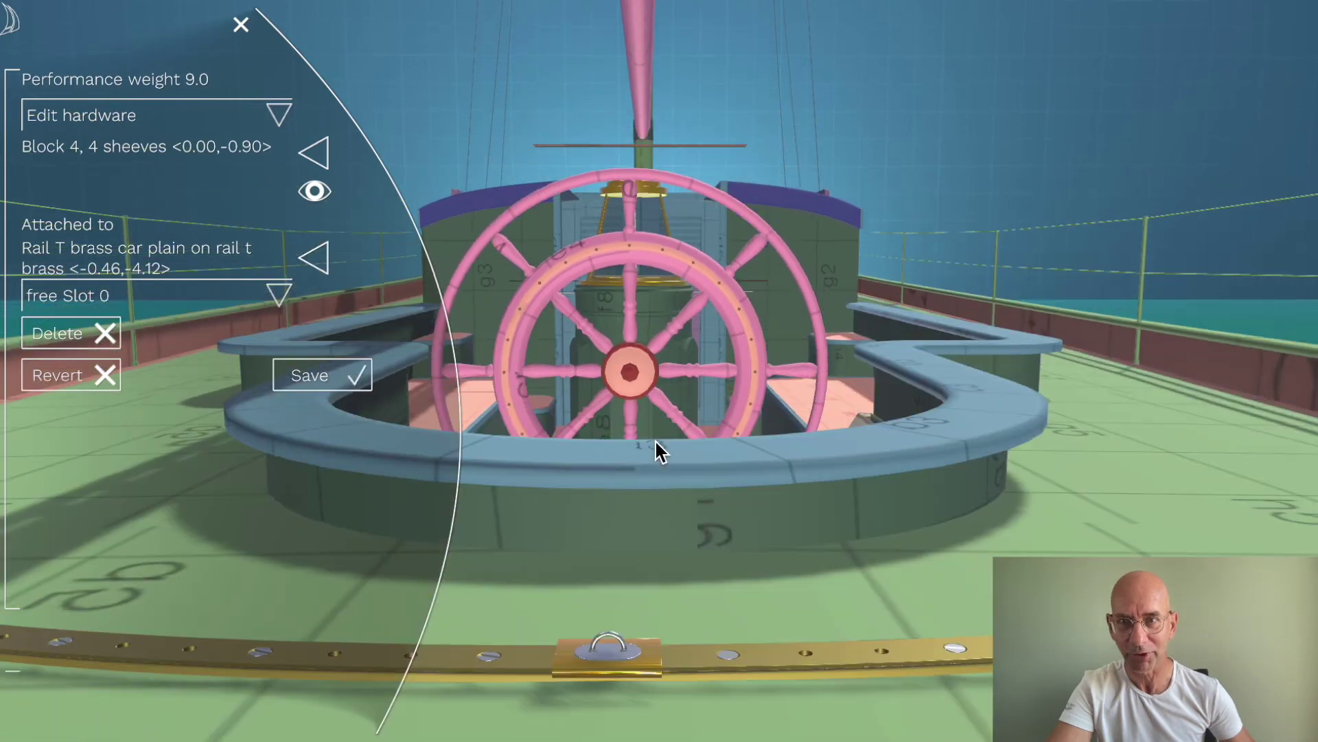
{"action": "left_click_drag", "start_coordinate": [687, 457], "coordinate": [685, 387]}
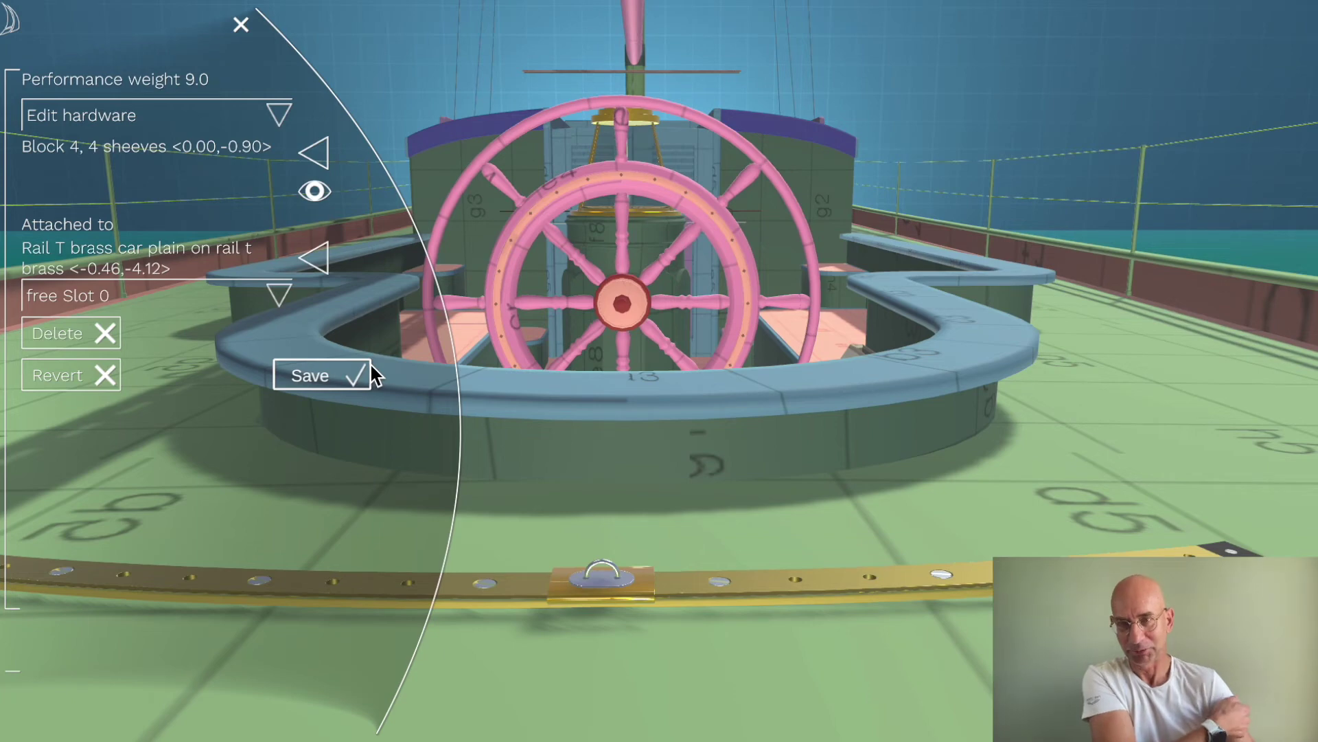
{"action": "left_click", "coordinate": [316, 379]}
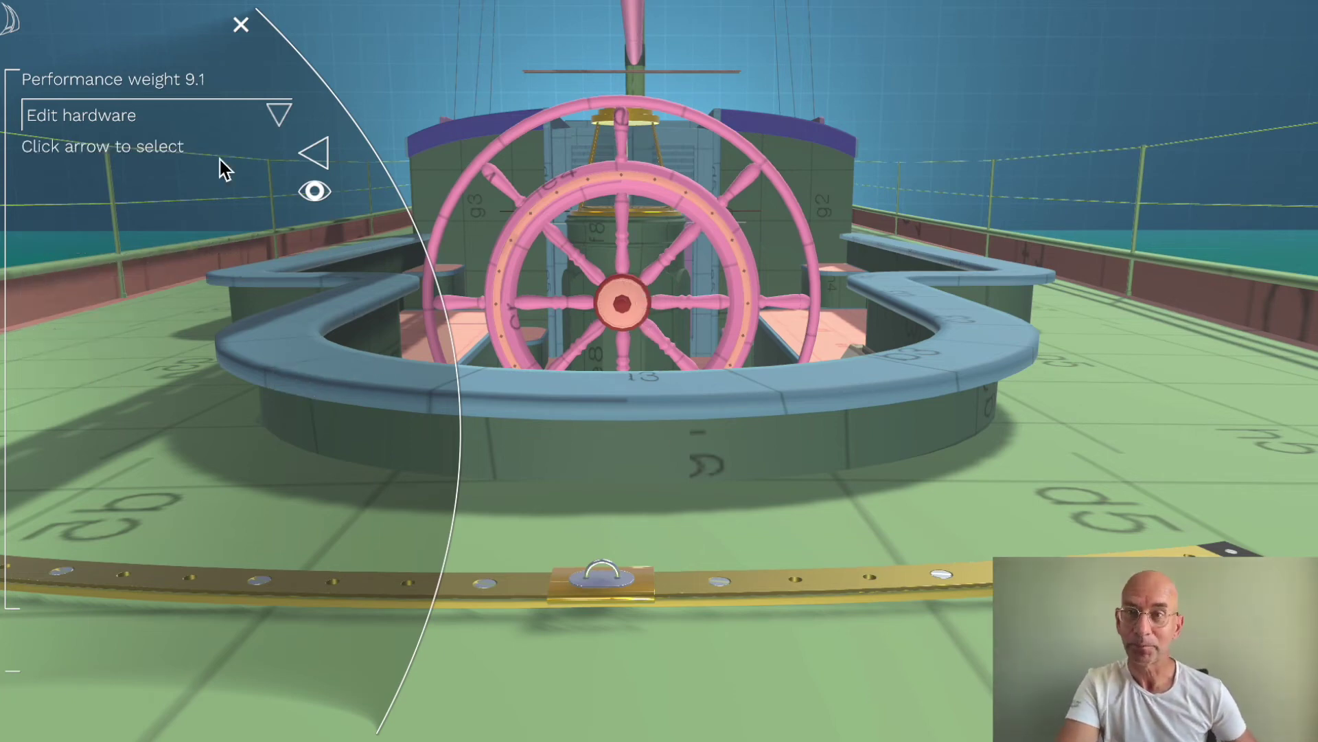
- Switch to Edit trim lines, open test line 1, and orbit the view over the cockpit
{"action": "left_click", "coordinate": [219, 123]}
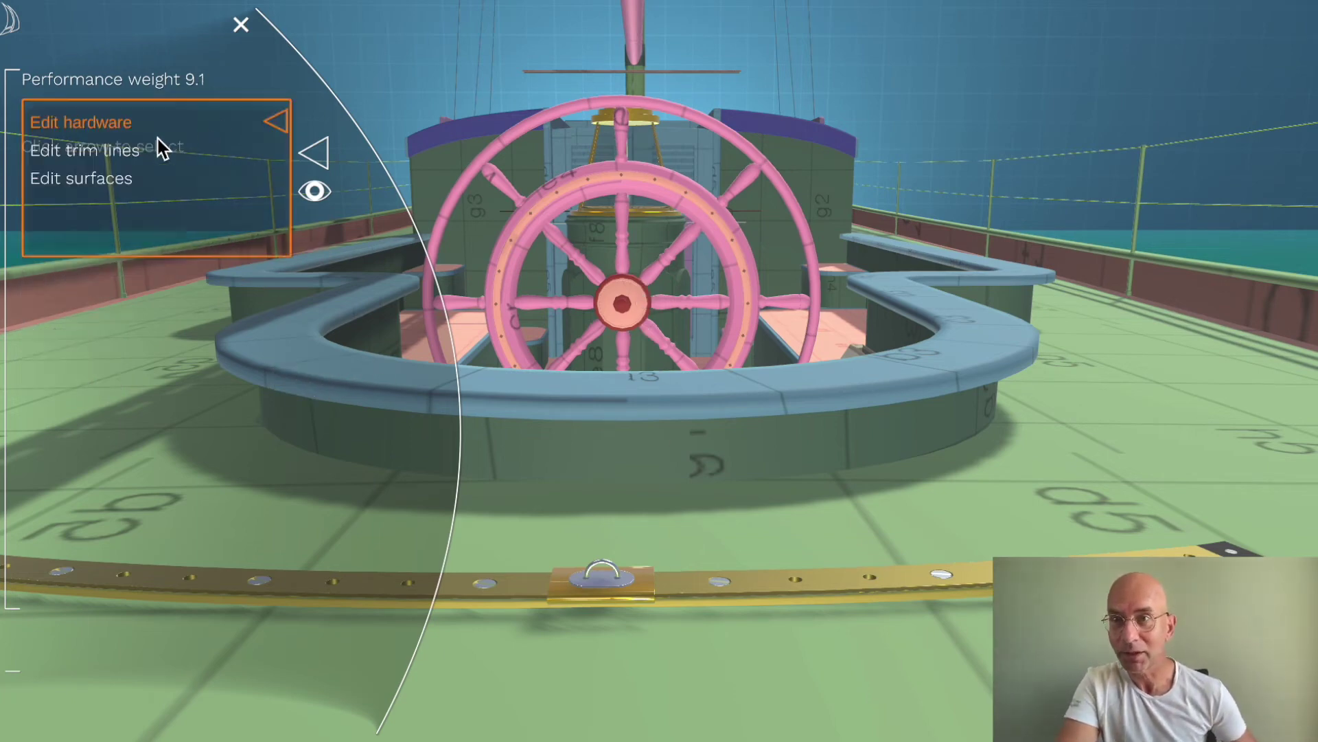
{"action": "left_click", "coordinate": [125, 152]}
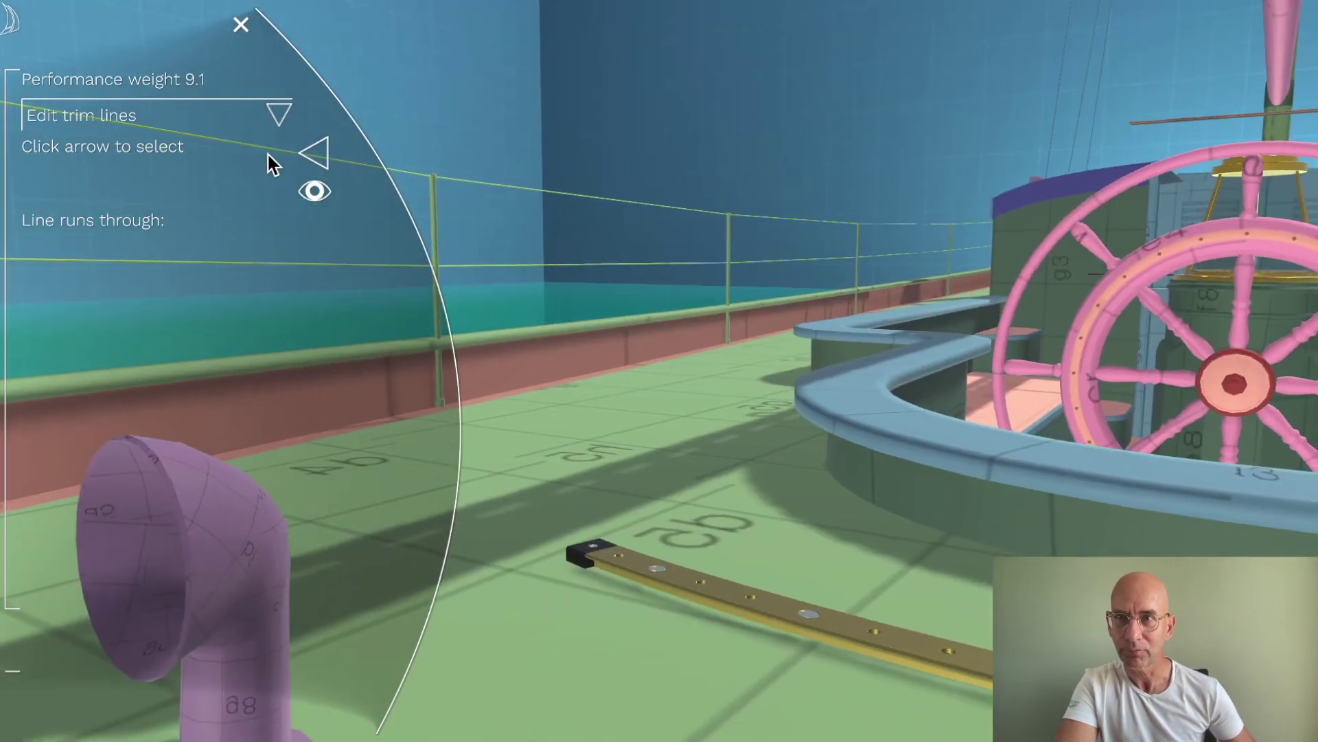
{"action": "left_click", "coordinate": [327, 156]}
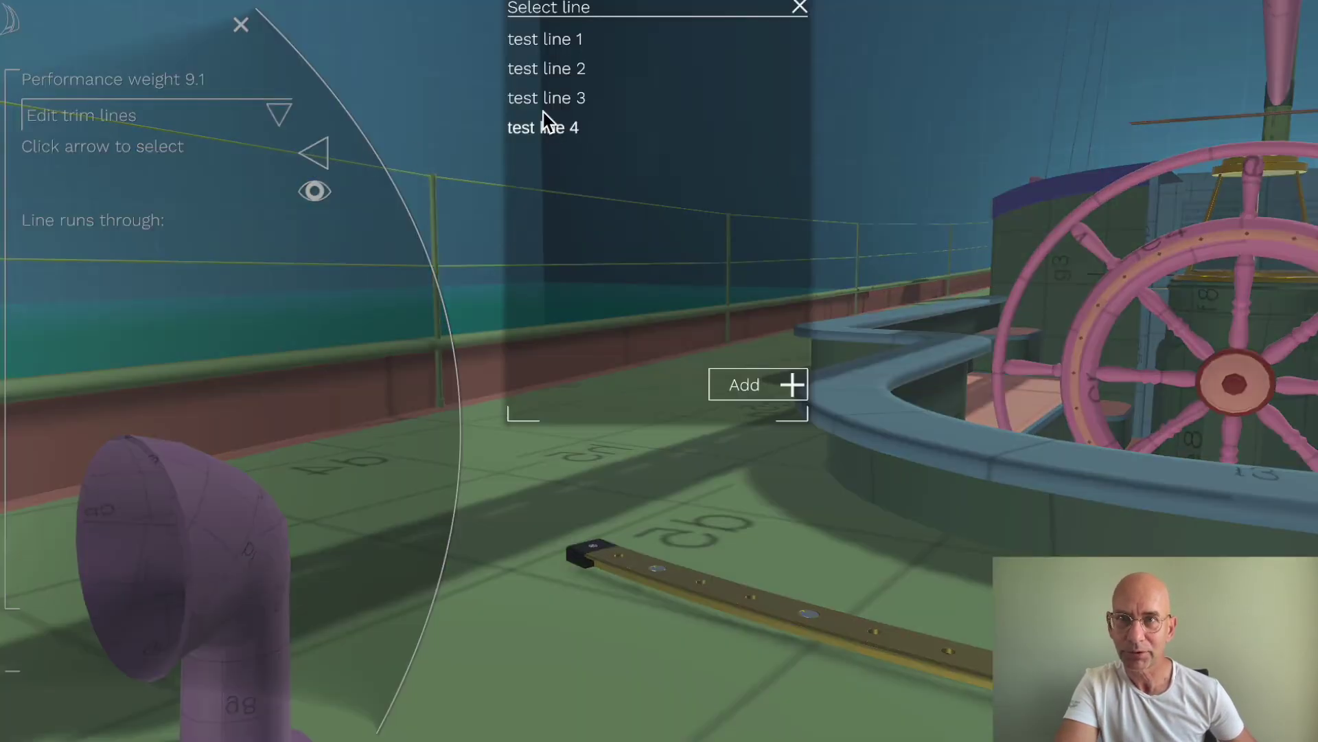
{"action": "left_click", "coordinate": [571, 52]}
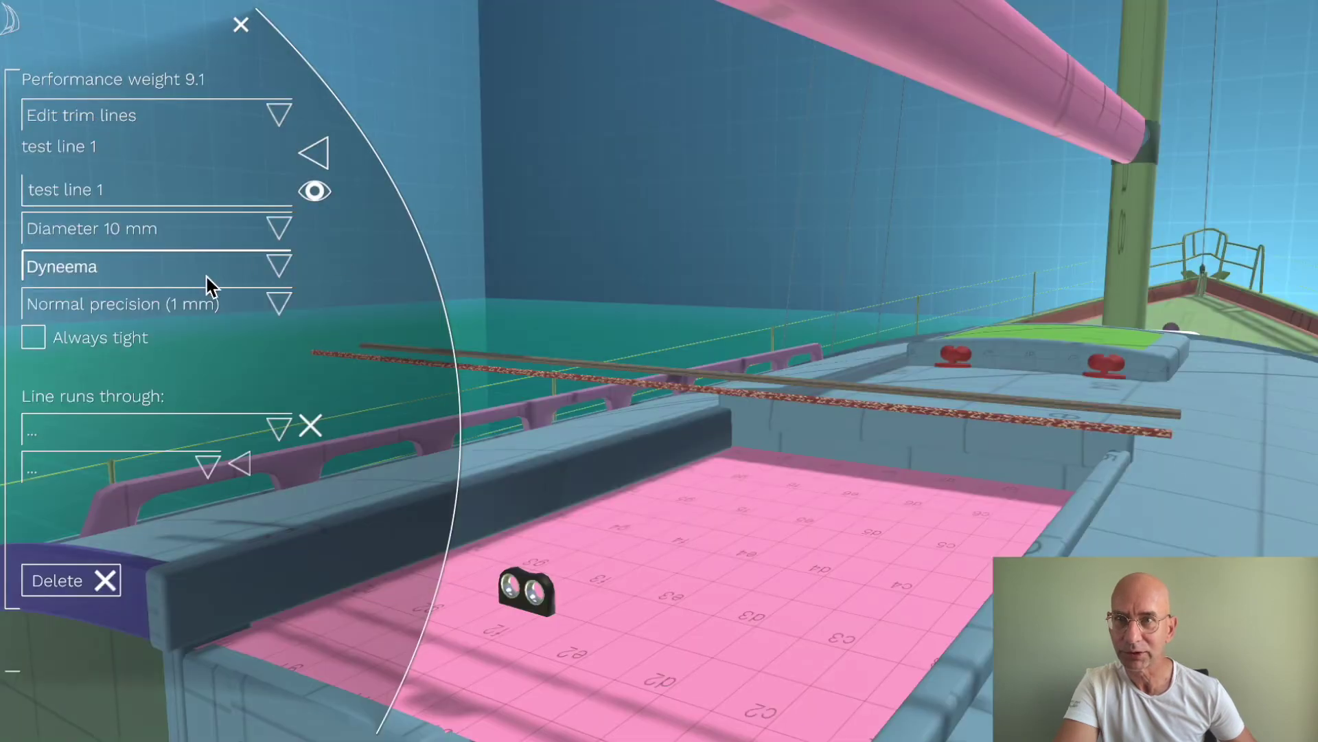
{"action": "left_click_drag", "start_coordinate": [550, 274], "coordinate": [805, 149]}
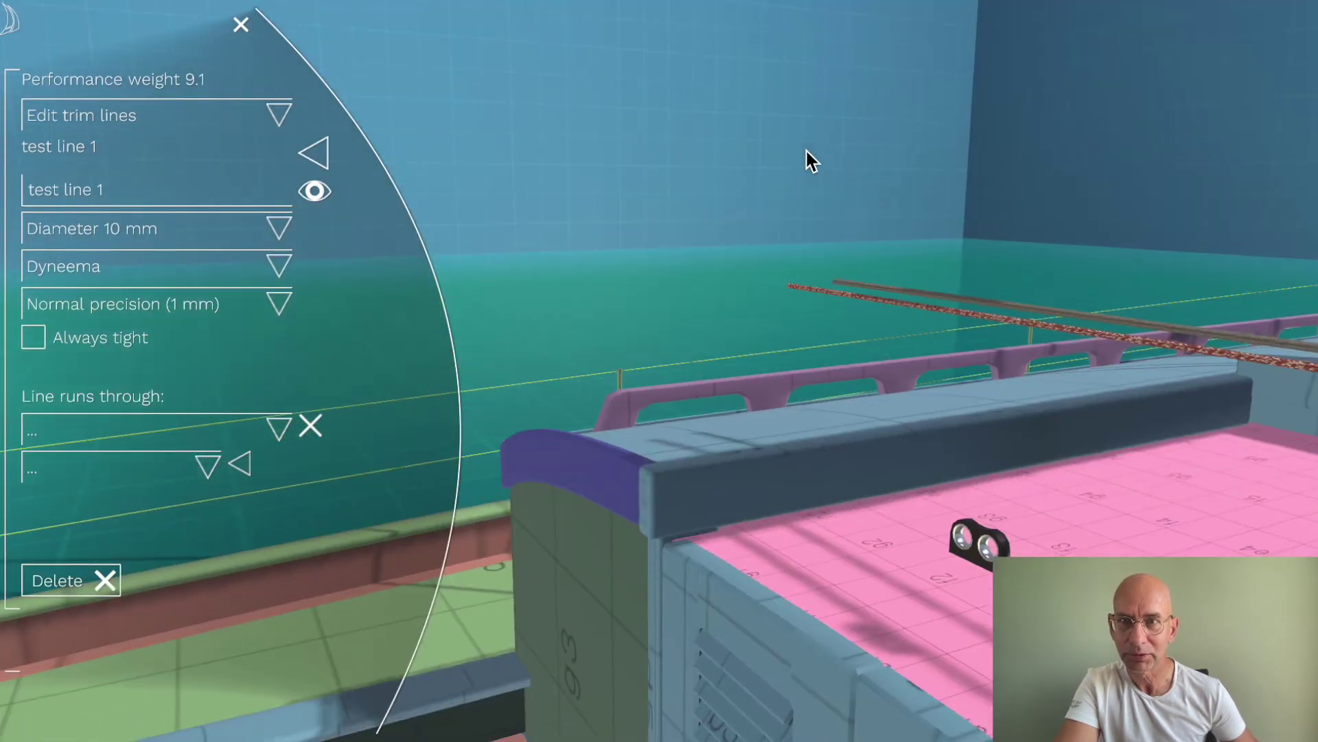
{"action": "left_click_drag", "start_coordinate": [694, 318], "coordinate": [712, 82]}
{"action": "scroll", "coordinate": [667, 283], "scroll_direction": "down", "scroll_amount": 5}
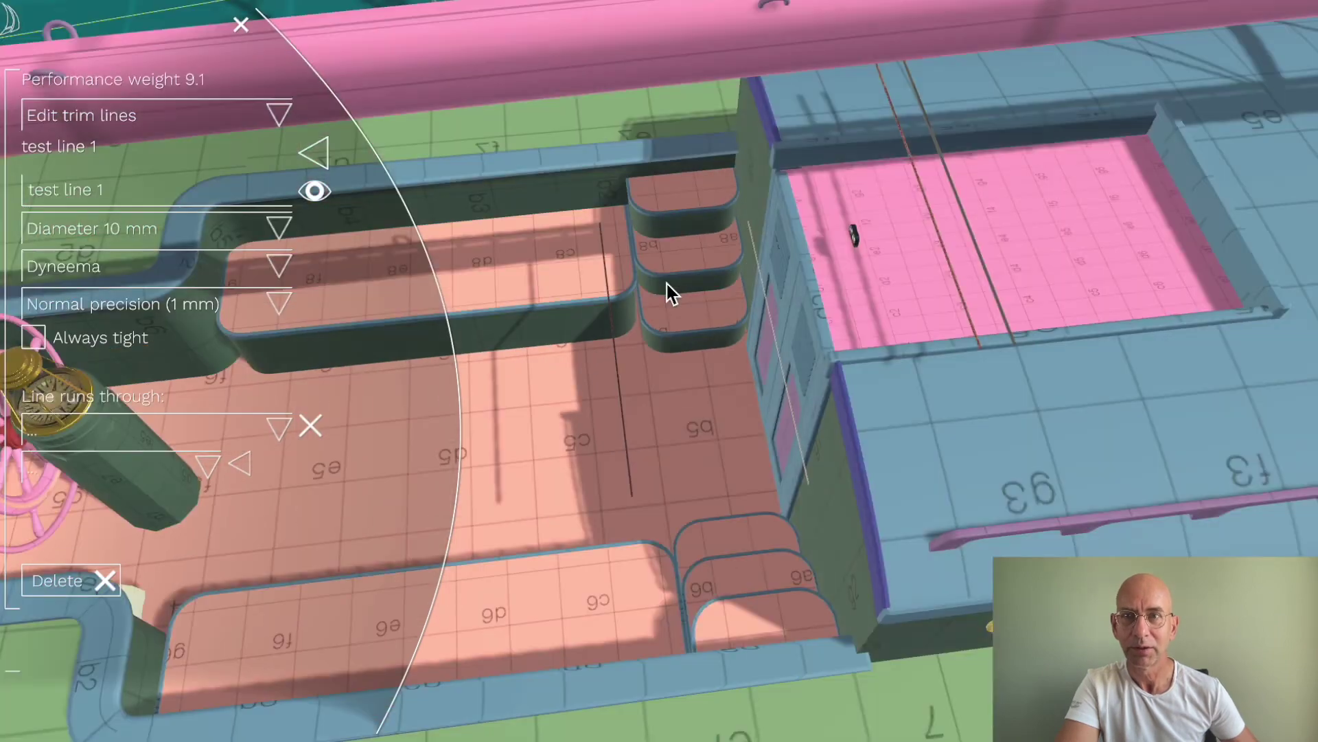
{"action": "scroll", "coordinate": [666, 283], "scroll_direction": "up", "scroll_amount": 3}
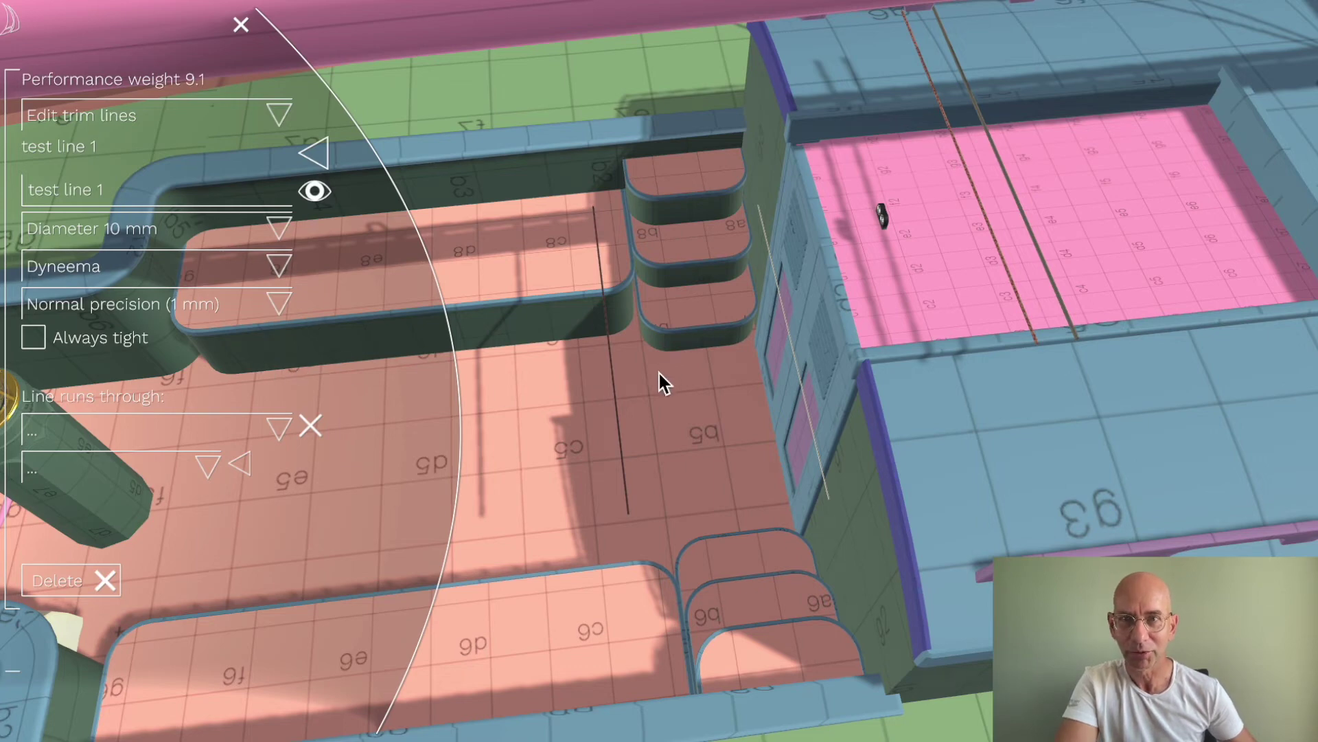
{"action": "left_click_drag", "start_coordinate": [658, 353], "coordinate": [654, 407]}
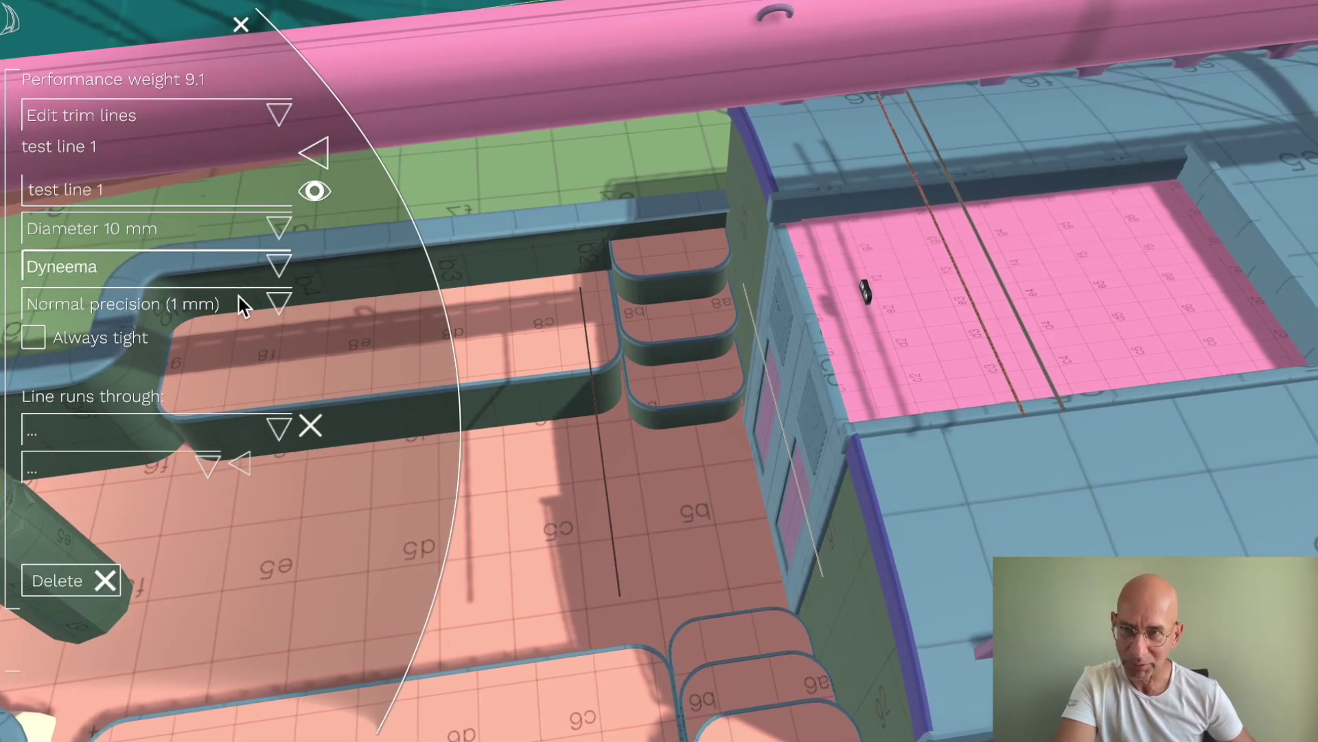
- Try a 6 mm line diameter, then return it to 10 mm
{"action": "left_click", "coordinate": [206, 231]}
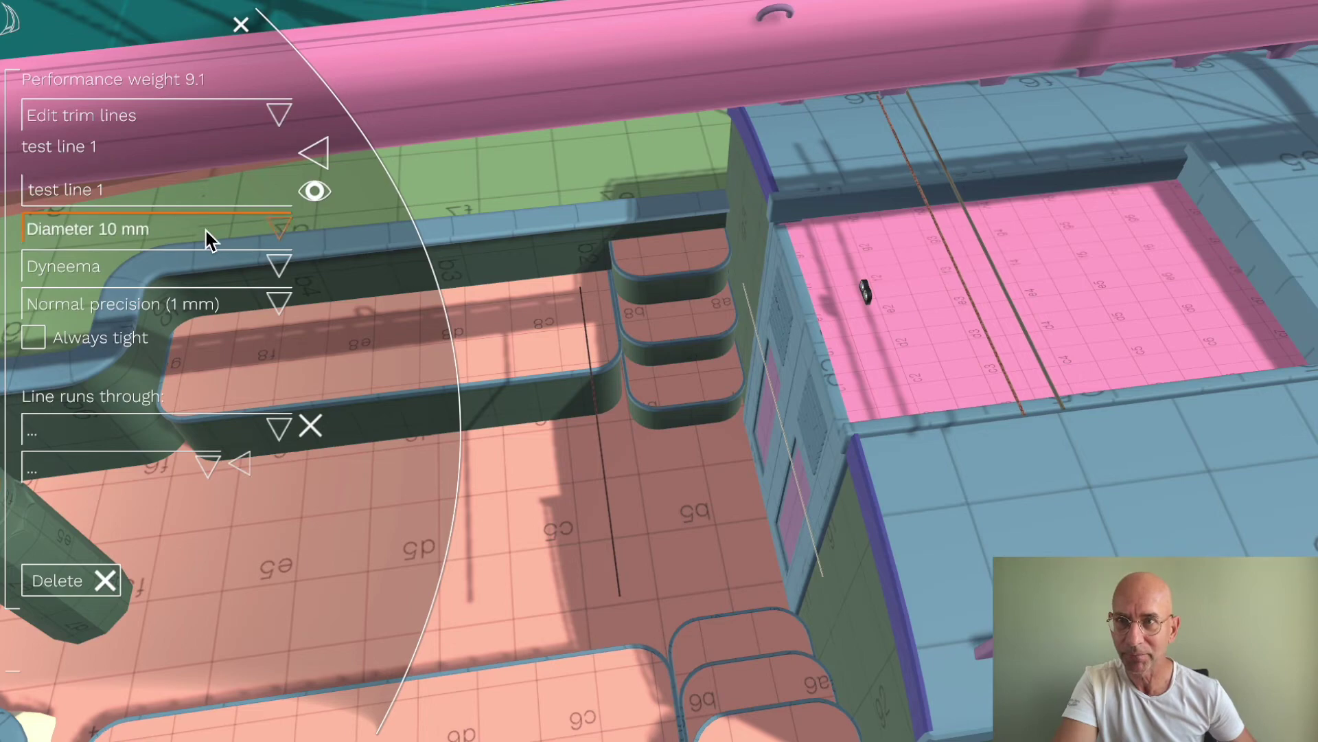
{"action": "left_click", "coordinate": [114, 267]}
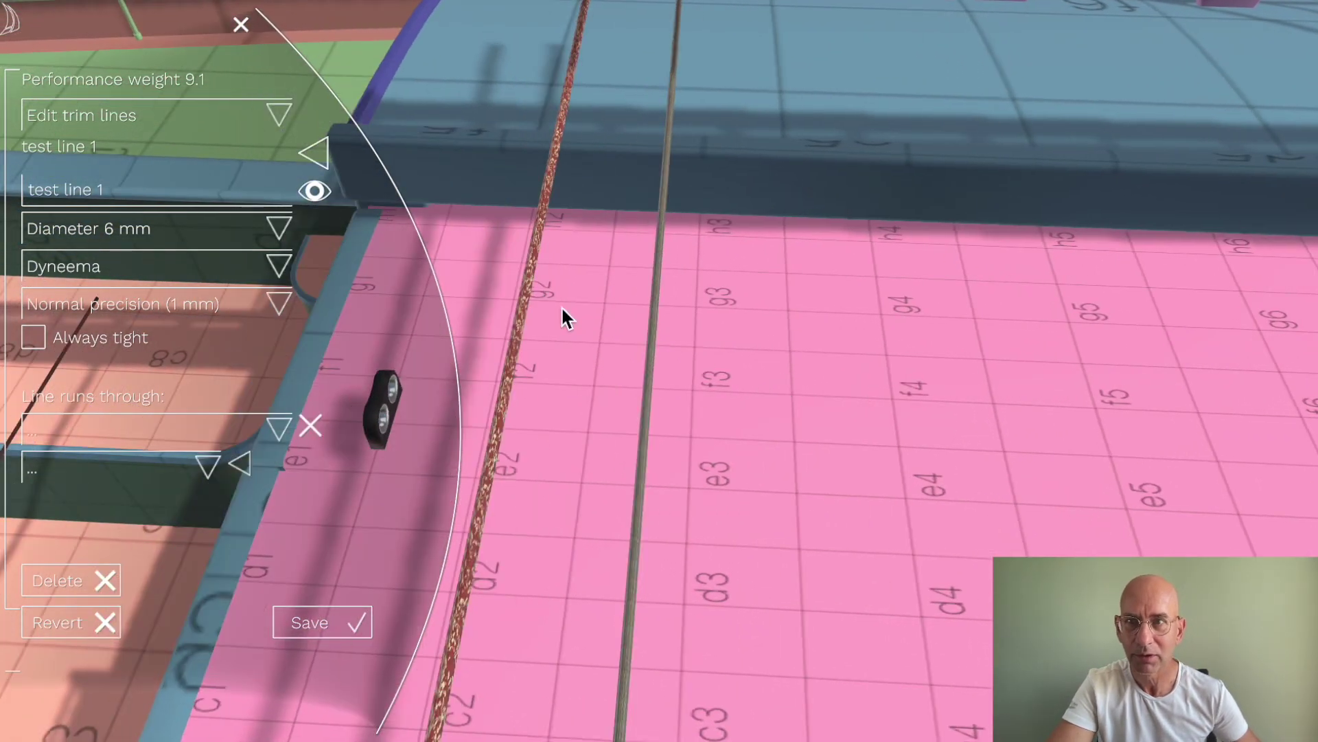
{"action": "left_click", "coordinate": [125, 232]}
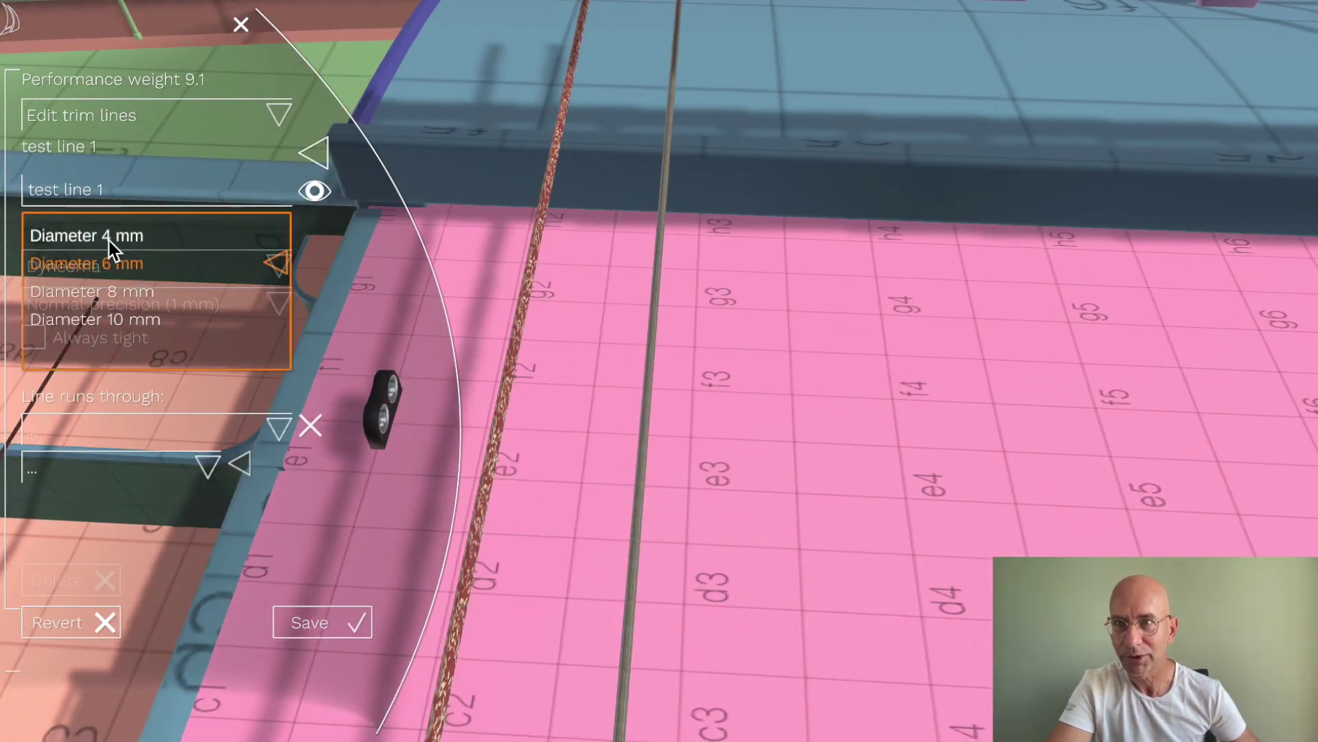
{"action": "left_click", "coordinate": [110, 321]}
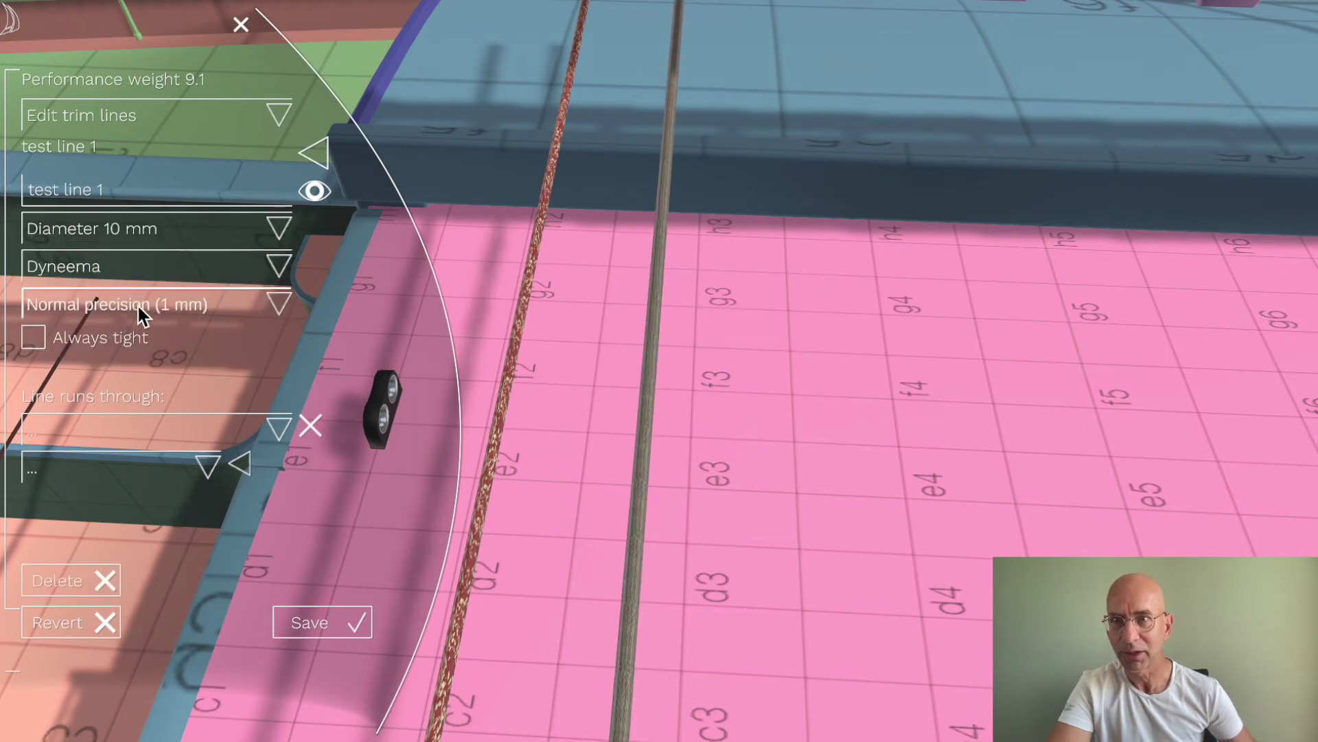
- Cycle the rope through Duo color cover, Nylon and Steel, ending on Braided cover duo color
{"action": "left_click", "coordinate": [170, 273]}
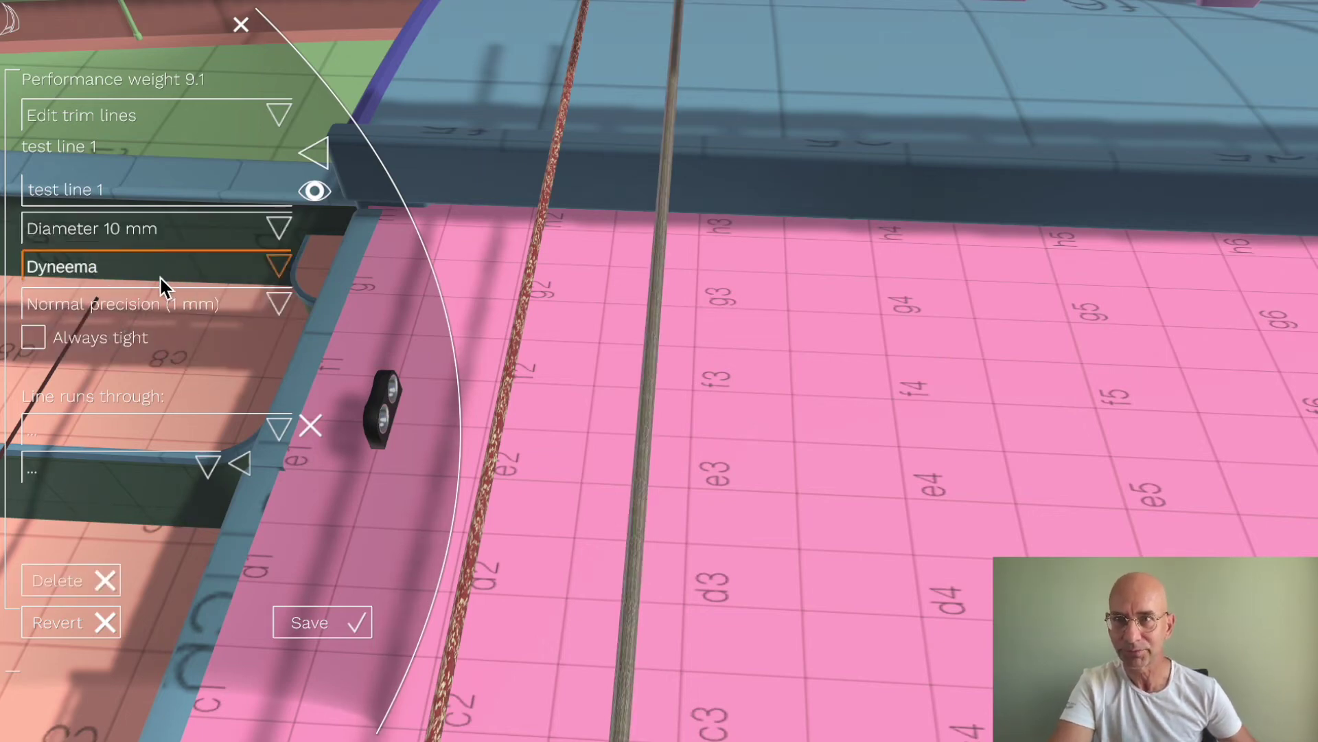
{"action": "left_click", "coordinate": [137, 272]}
{"action": "left_click", "coordinate": [127, 304]}
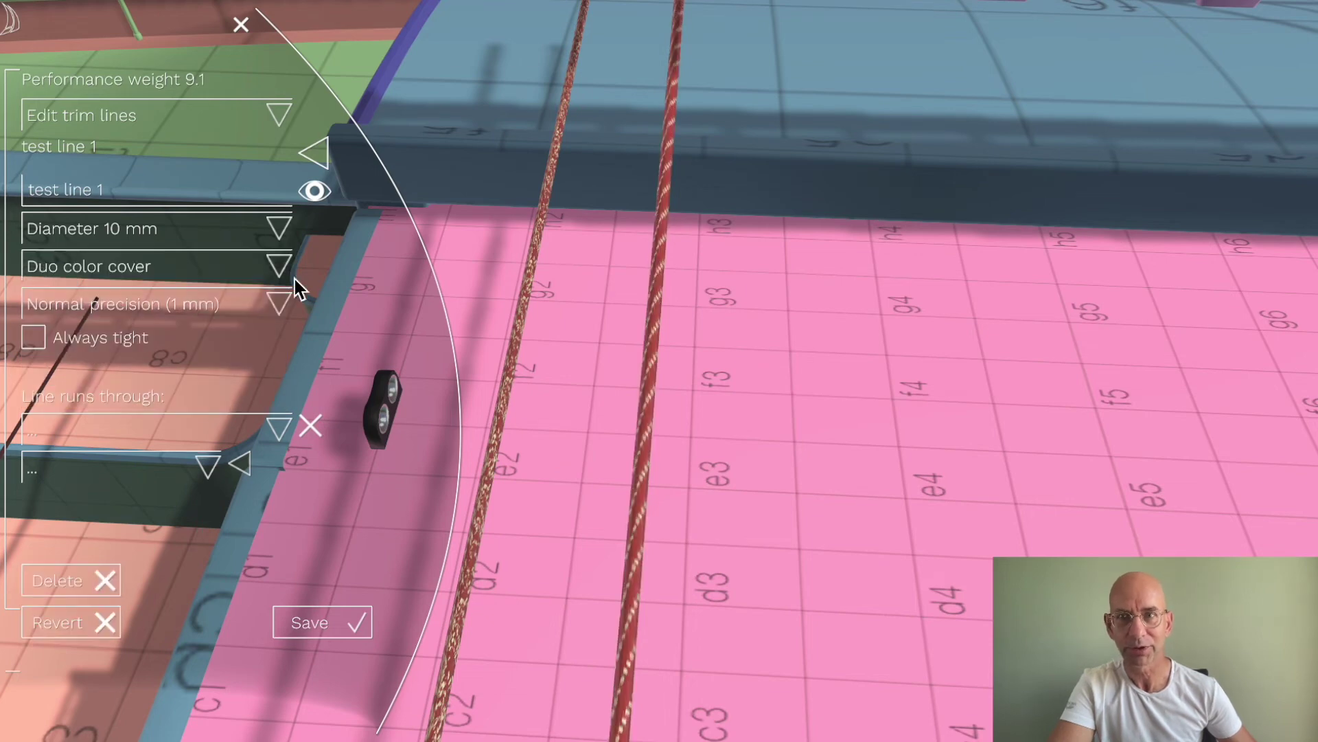
{"action": "left_click", "coordinate": [180, 275]}
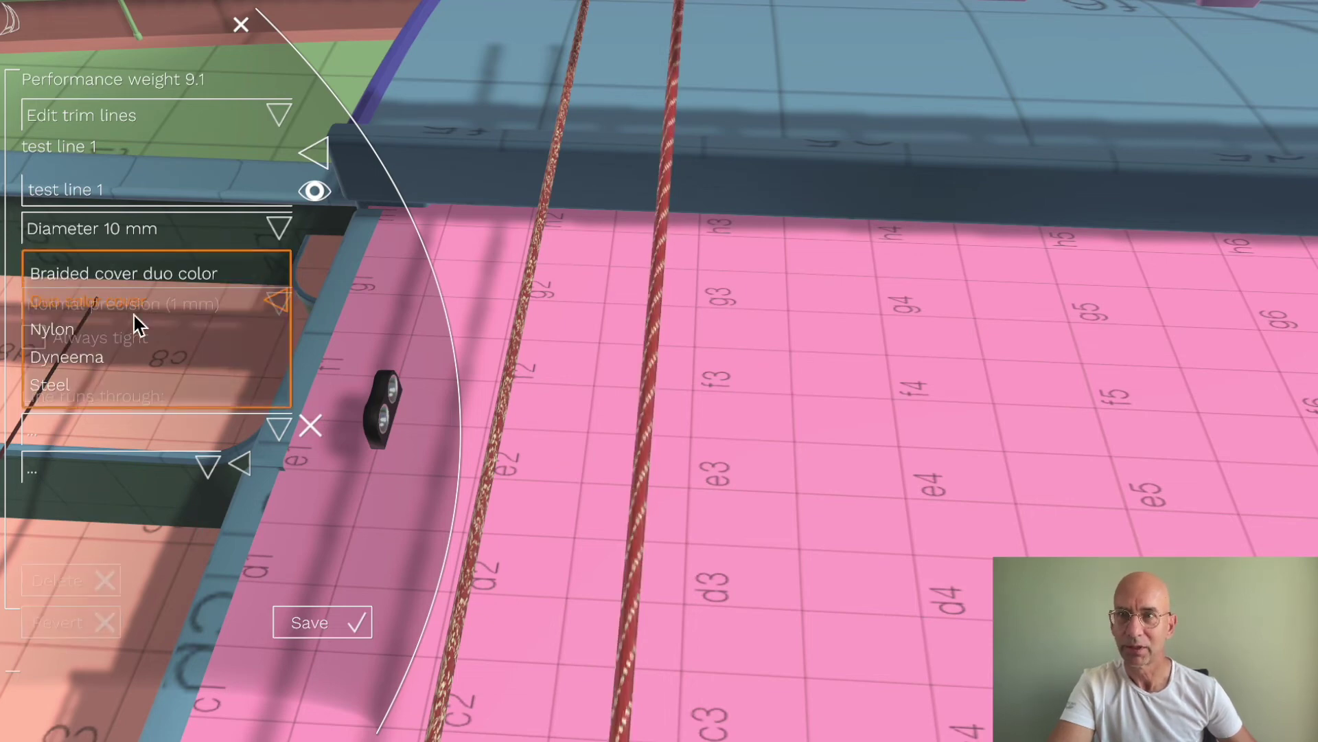
{"action": "left_click", "coordinate": [102, 331]}
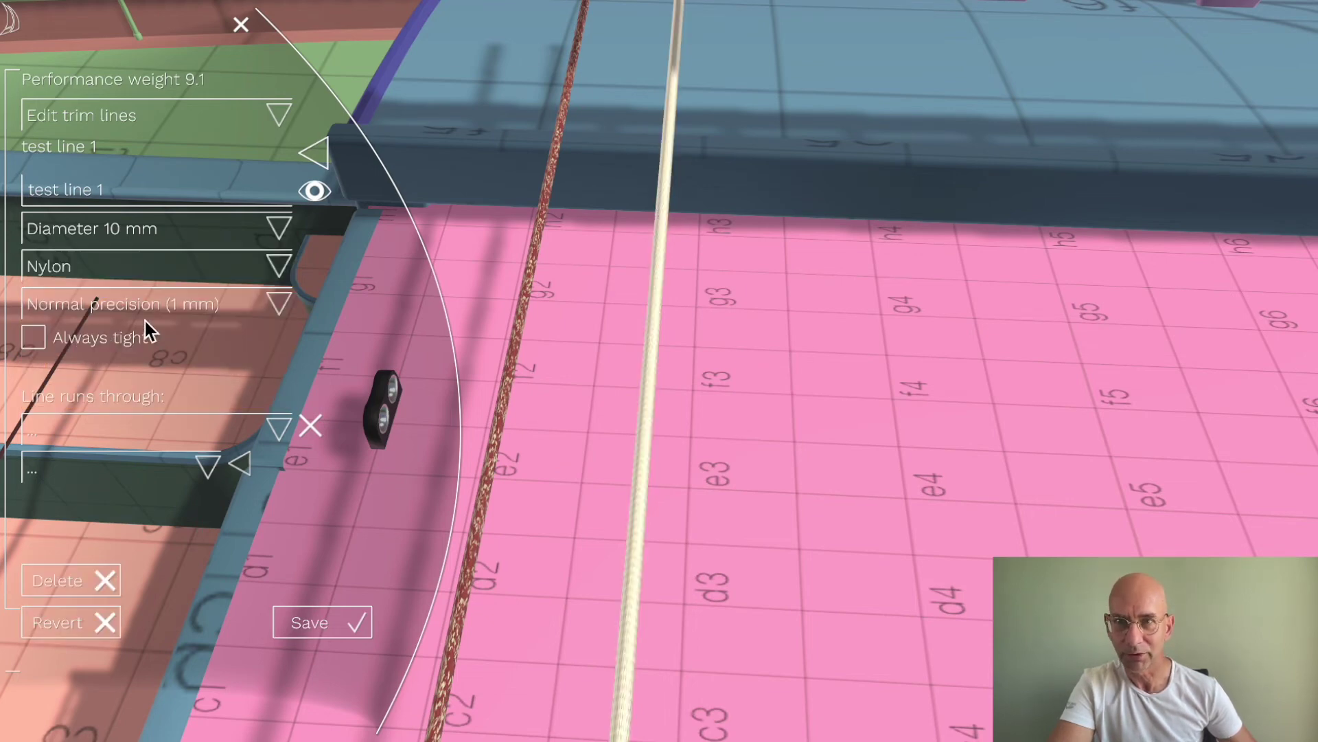
{"action": "left_click", "coordinate": [209, 267]}
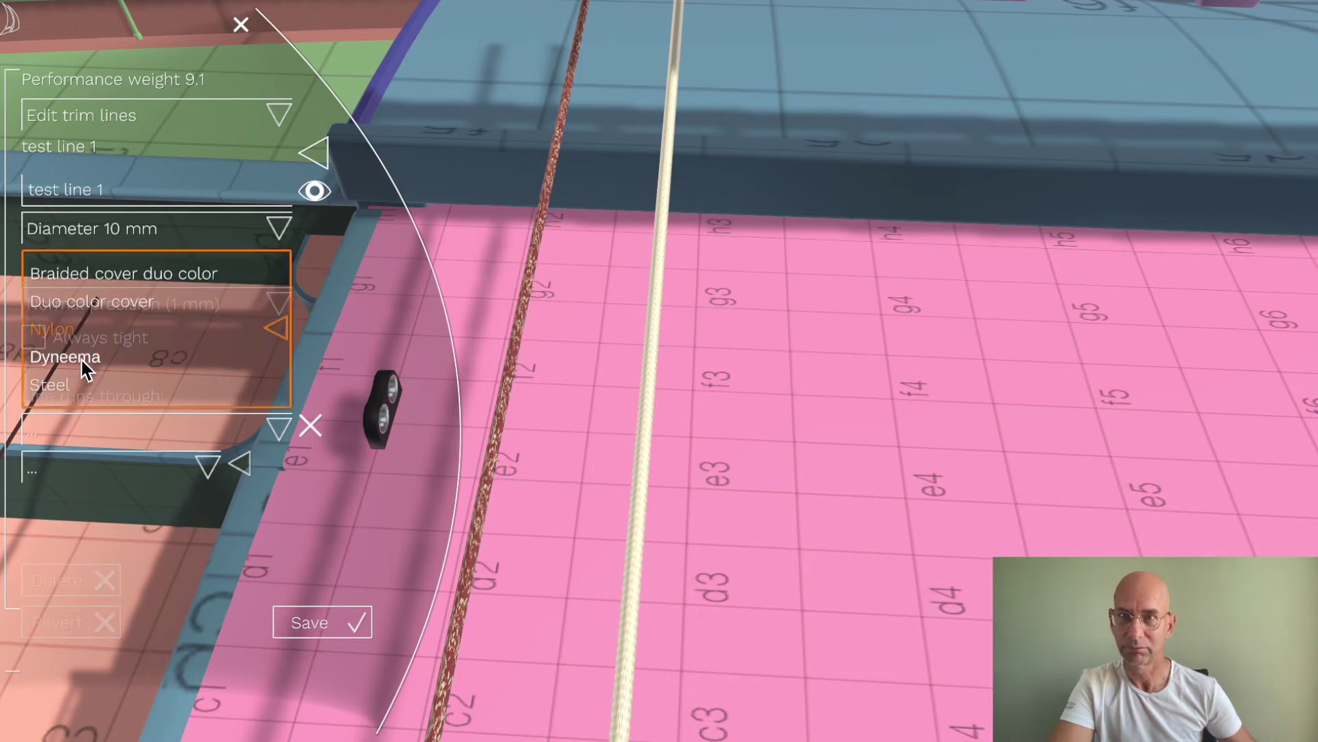
{"action": "left_click", "coordinate": [64, 377]}
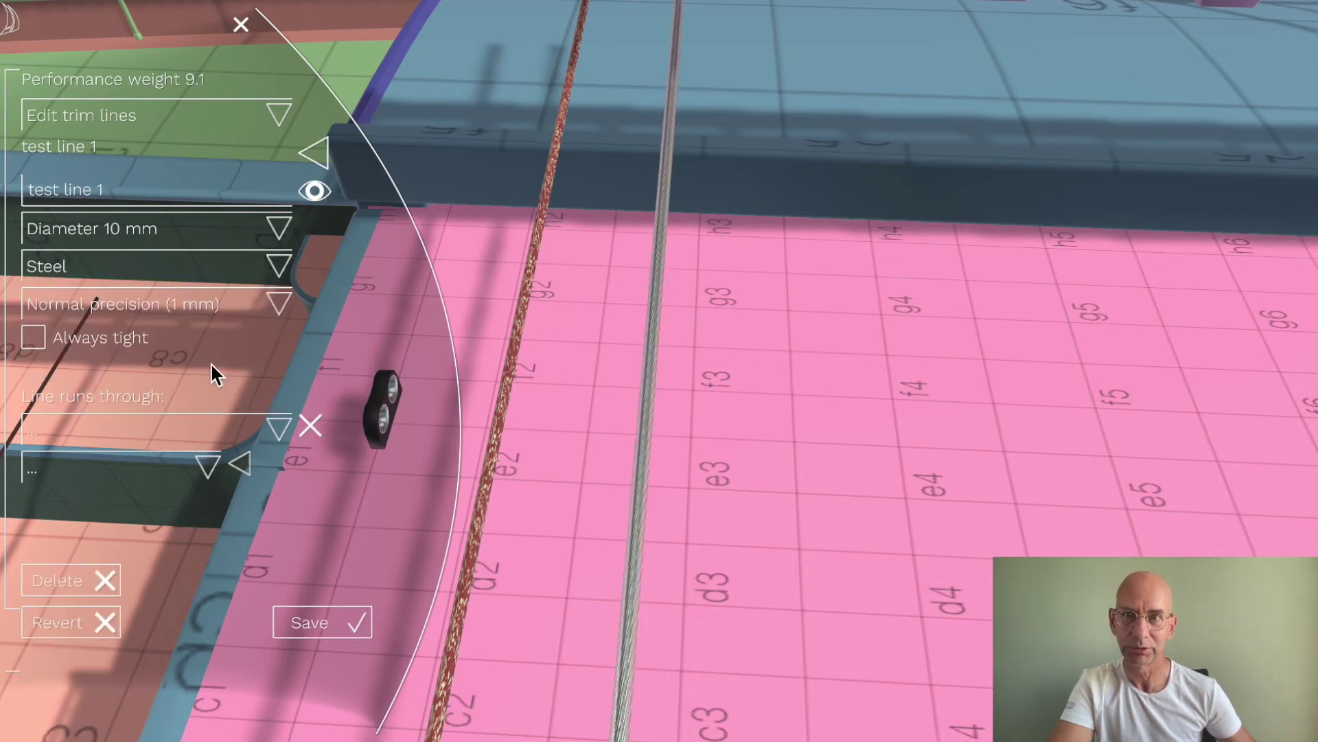
{"action": "left_click_drag", "start_coordinate": [600, 304], "coordinate": [592, 366]}
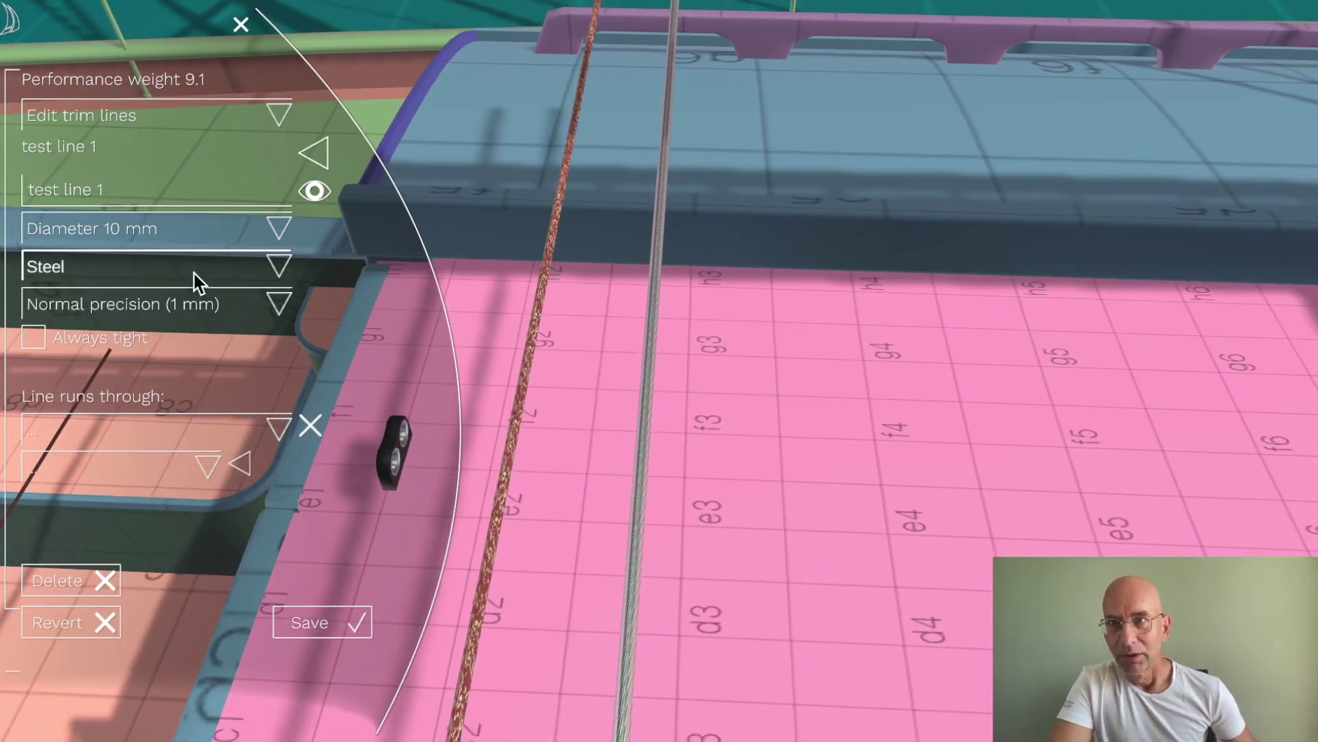
{"action": "left_click", "coordinate": [195, 282]}
{"action": "left_click", "coordinate": [170, 280]}
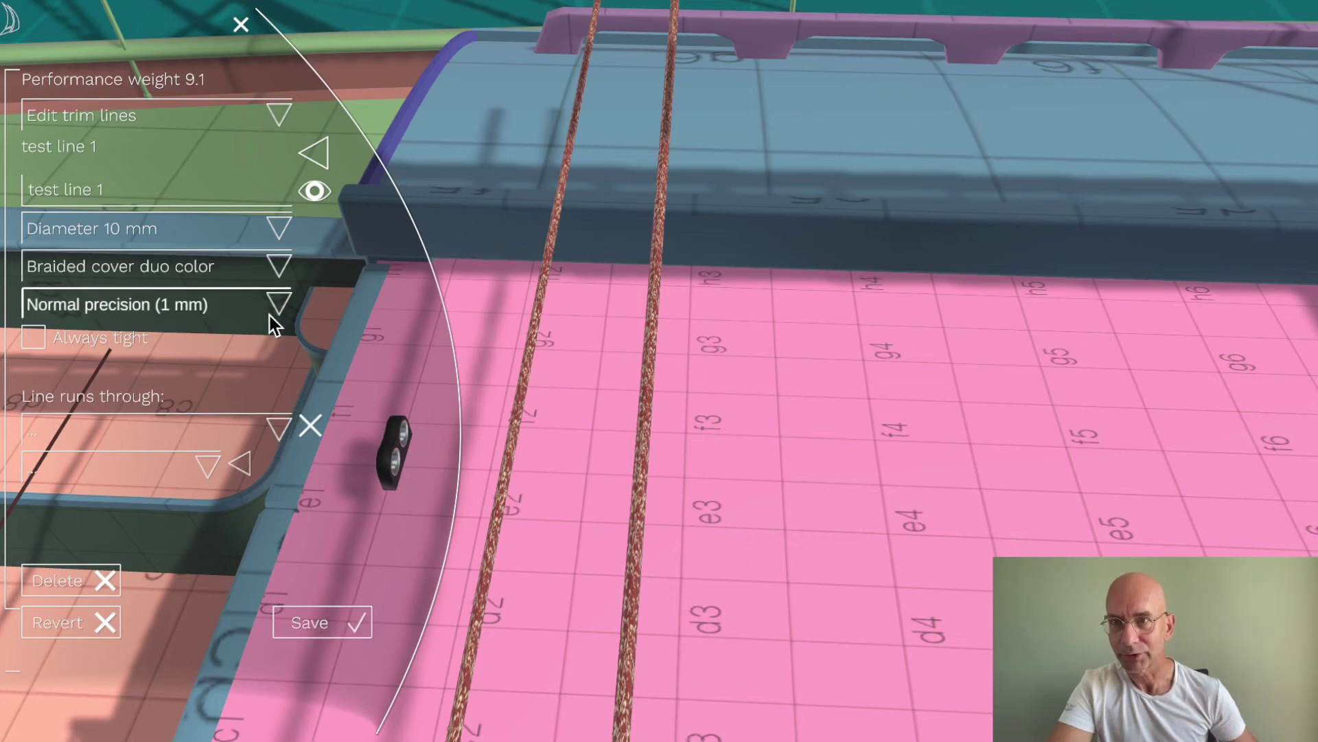
{"action": "left_click", "coordinate": [128, 114]}
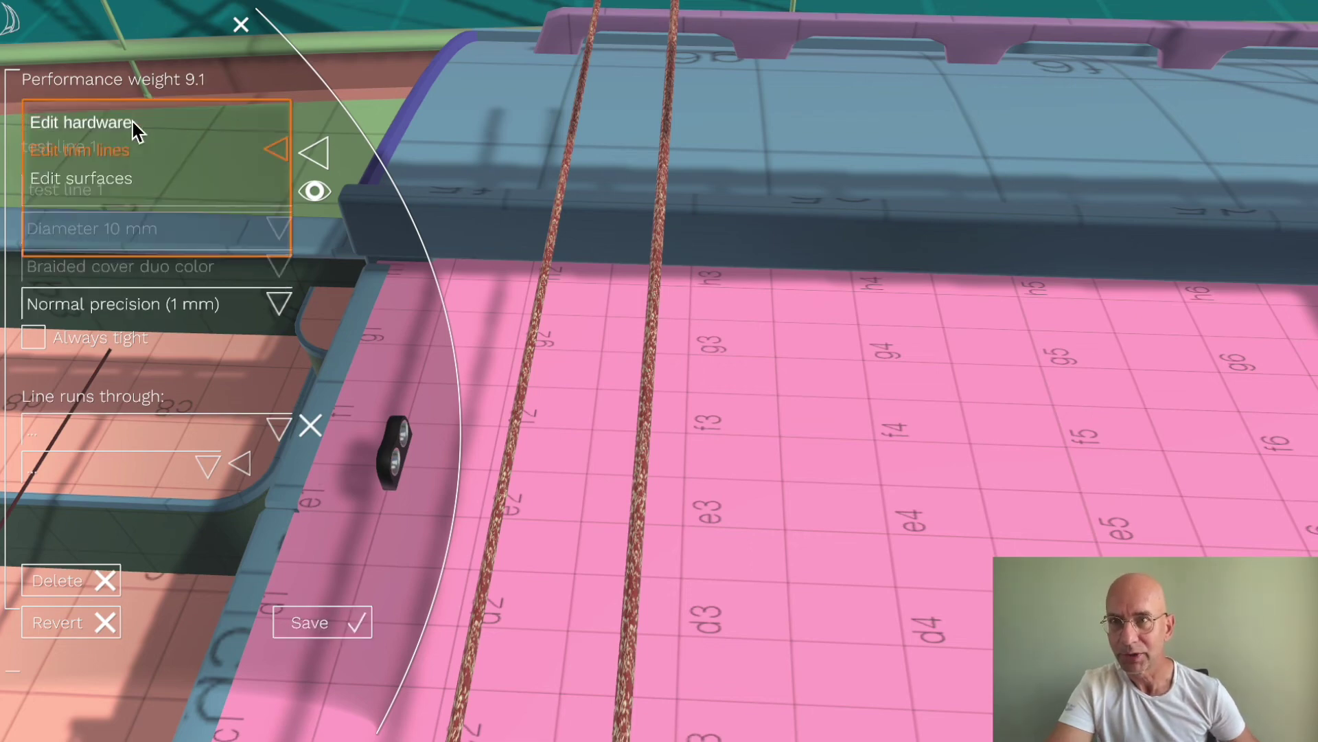
- Switch to Edit surfaces mode and select the surface at -0.72, 1.02, -1.67
{"action": "left_click", "coordinate": [101, 181]}
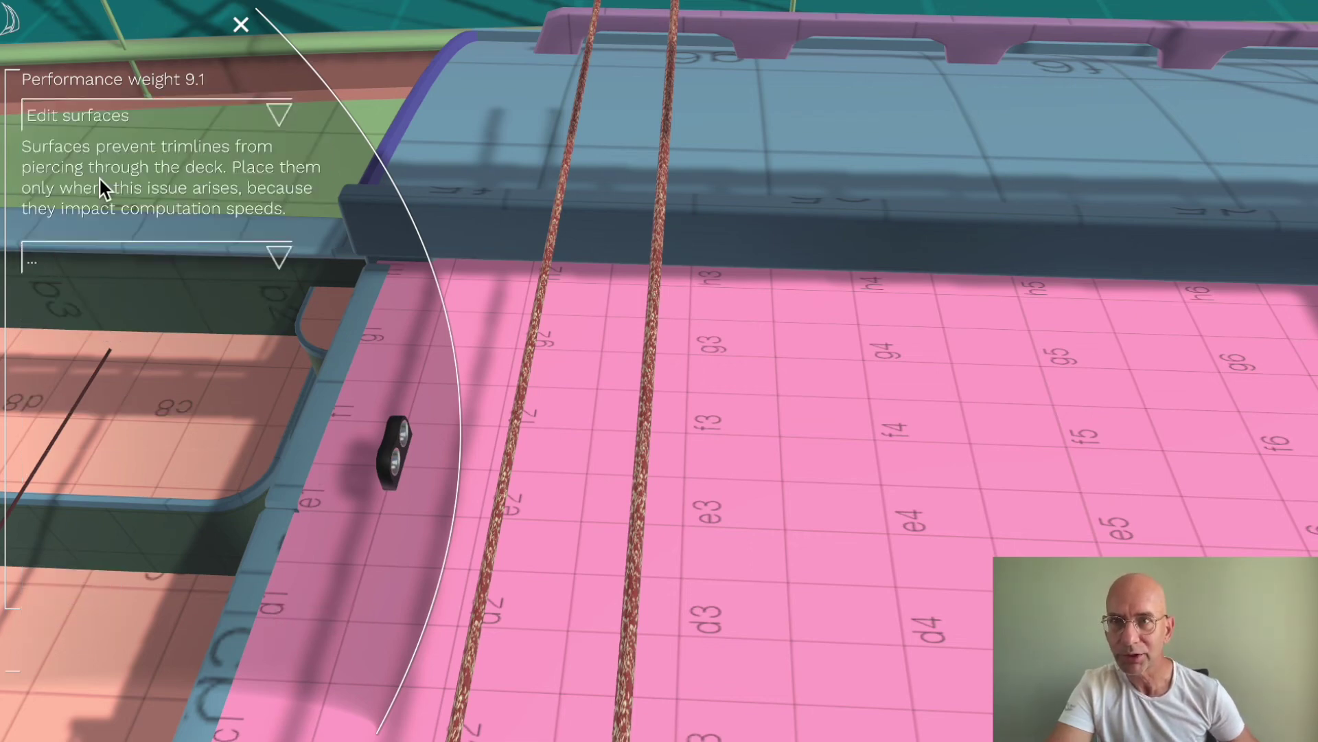
{"action": "left_click", "coordinate": [162, 260]}
{"action": "left_click", "coordinate": [138, 353]}
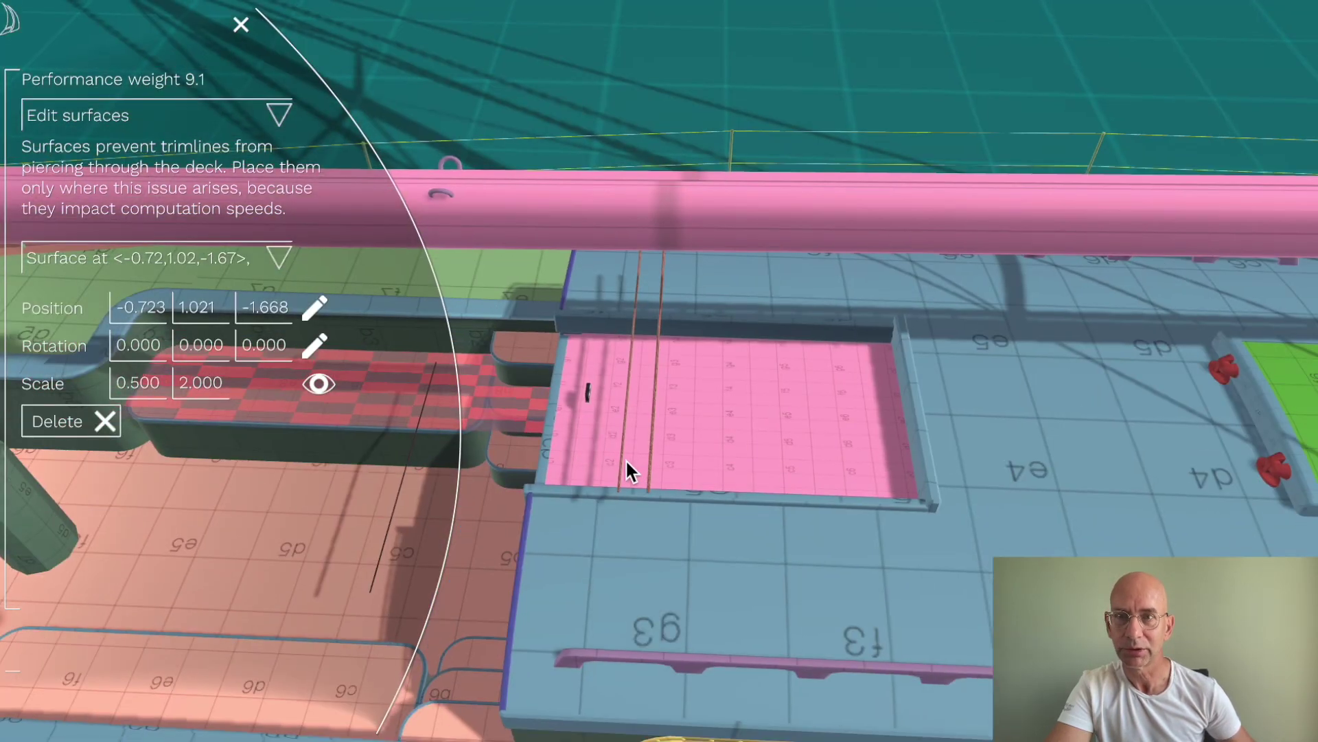
- Orbit down the deck and move back to the cockpit's steering wheel and compass binnacle
{"action": "left_click_drag", "start_coordinate": [896, 527], "coordinate": [811, 525]}
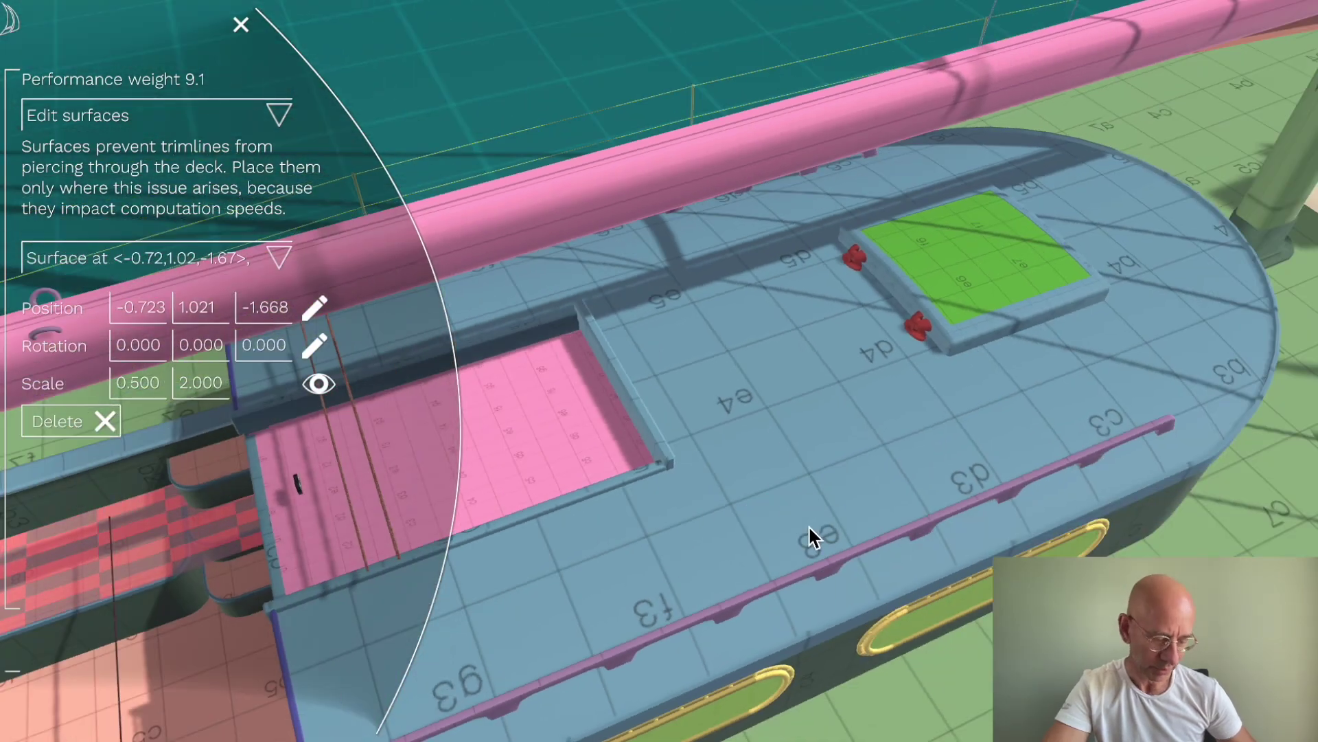
{"action": "right_click_drag", "start_coordinate": [809, 524], "coordinate": [747, 500]}
{"action": "left_click_drag", "start_coordinate": [747, 508], "coordinate": [527, 368]}
{"action": "key", "text": "Left"}
{"action": "key", "text": "Down"}
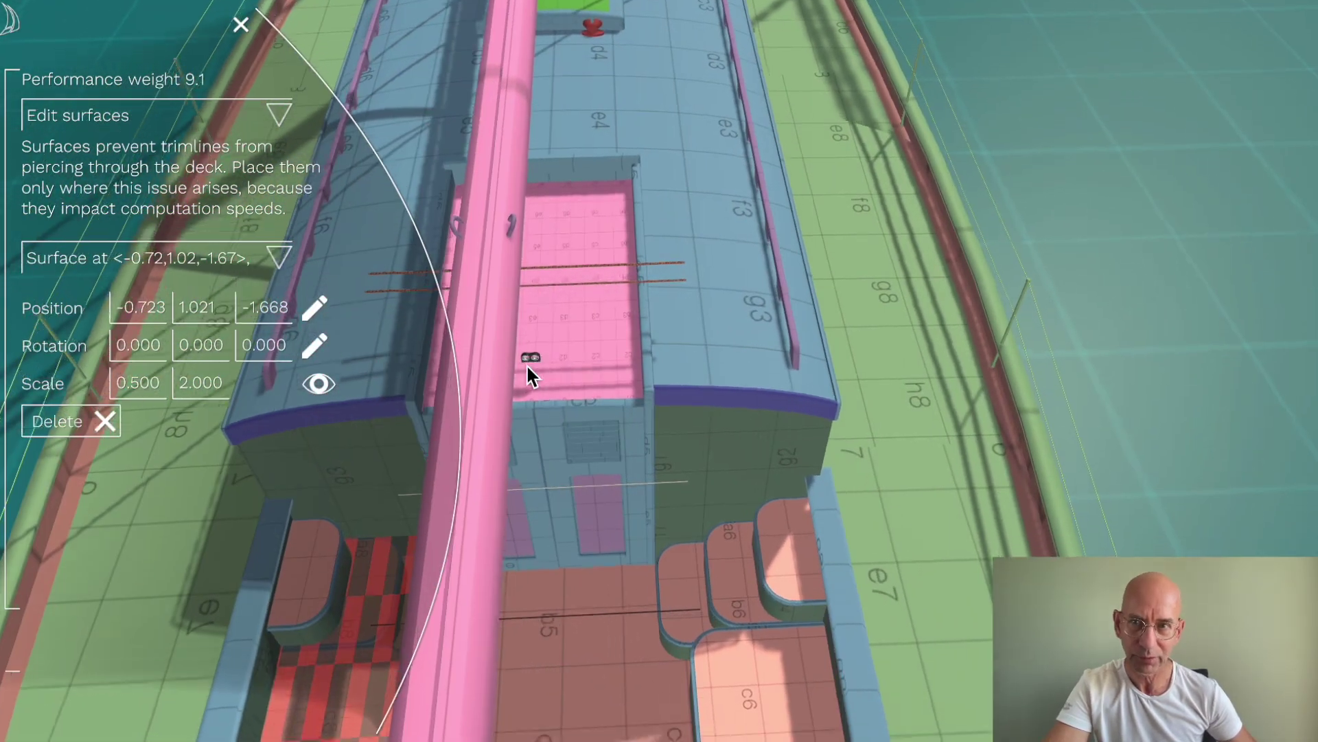
{"action": "key", "text": "Down"}
{"action": "scroll", "coordinate": [559, 363], "scroll_direction": "up", "scroll_amount": 5}
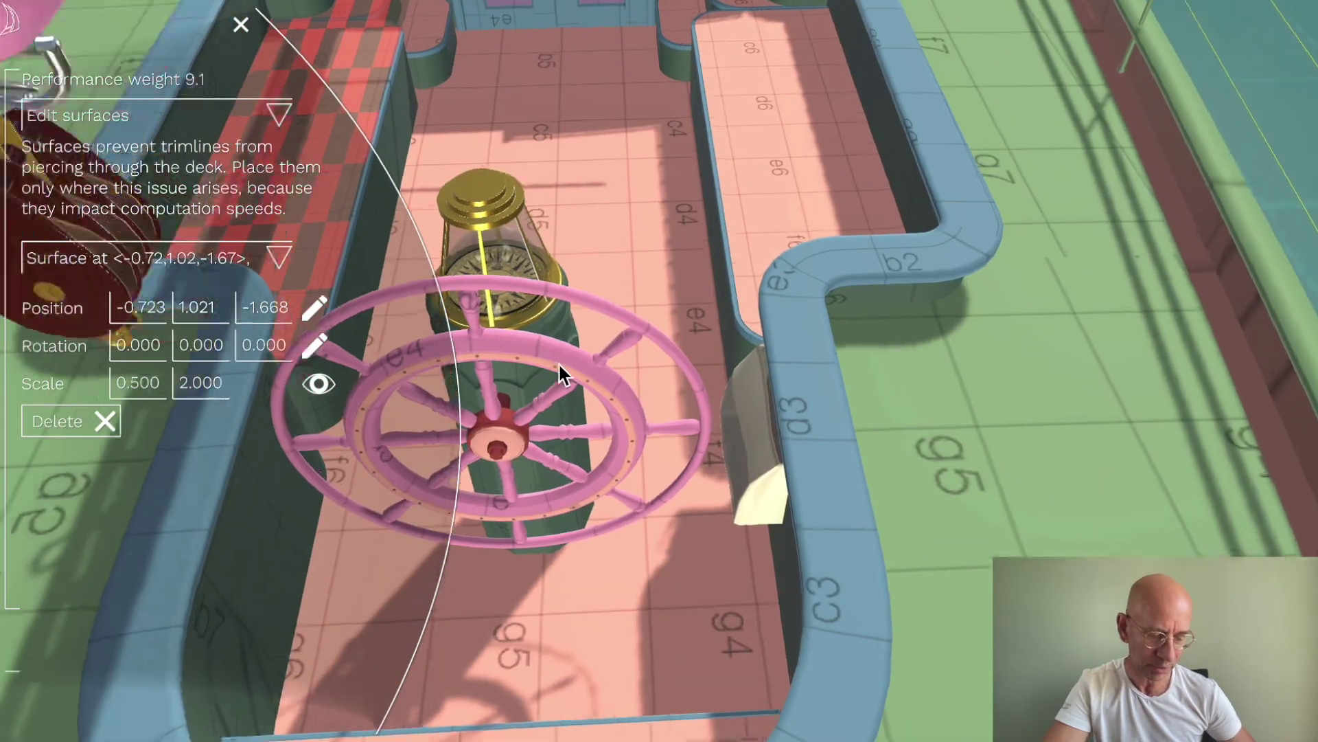
{"action": "left_click_drag", "start_coordinate": [704, 300], "coordinate": [1005, 566]}
- Inspect the checkered surface patch on the cockpit bench beside the deckhouse doors
{"action": "key", "text": "Up"}
{"action": "left_click_drag", "start_coordinate": [856, 442], "coordinate": [639, 272]}
{"action": "scroll", "coordinate": [784, 360], "scroll_direction": "down", "scroll_amount": 3}
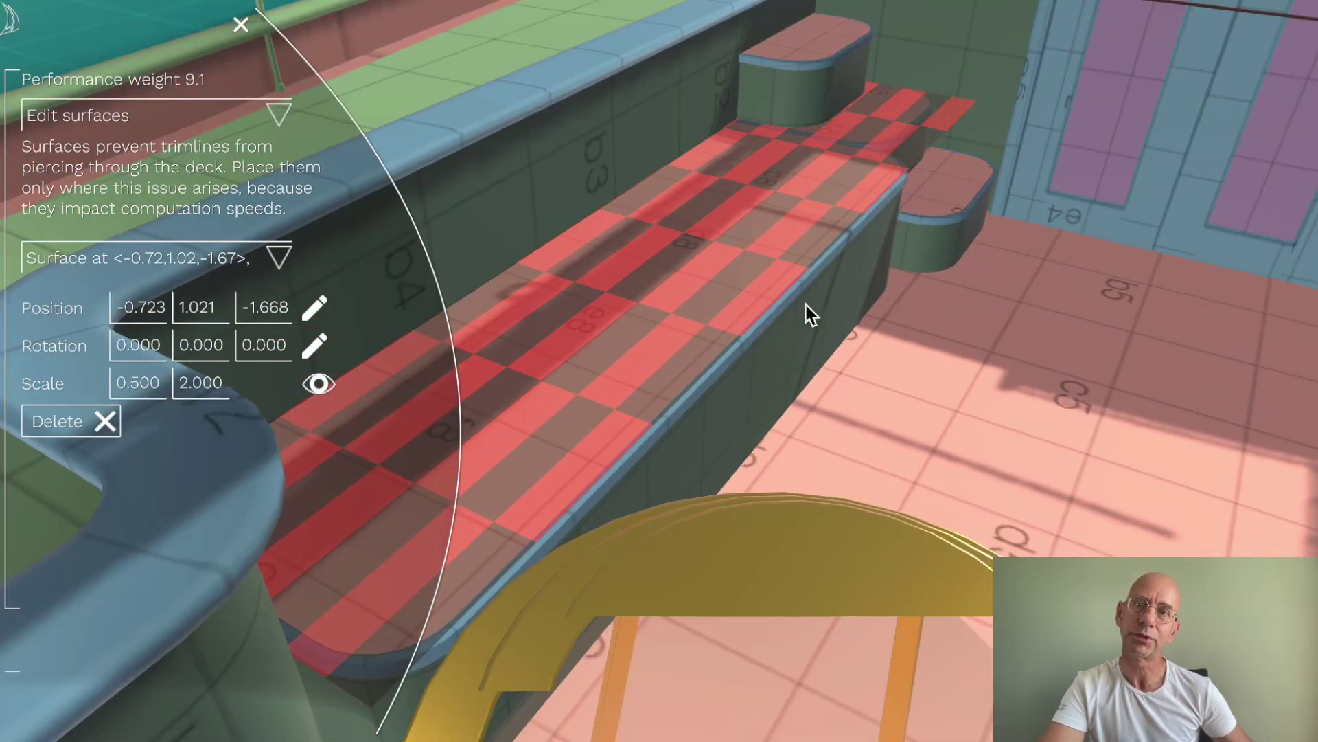
{"action": "left_click_drag", "start_coordinate": [811, 304], "coordinate": [703, 351]}
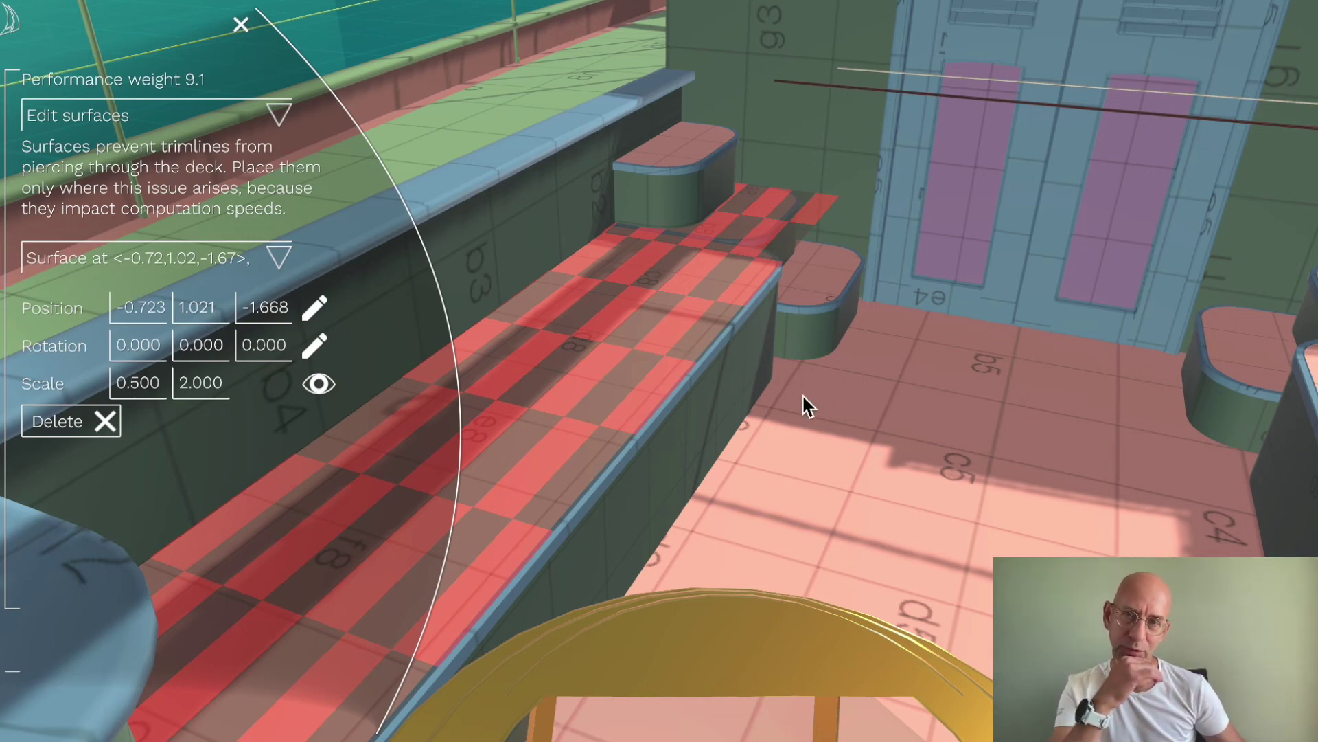
{"action": "mouse_move", "coordinate": [800, 403]}
{"action": "left_mouse_down"}
{"action": "mouse_move", "coordinate": [709, 436]}
{"action": "mouse_move", "coordinate": [749, 395]}
{"action": "mouse_move", "coordinate": [723, 473]}
{"action": "mouse_move", "coordinate": [802, 426]}
{"action": "left_mouse_up"}
{"action": "scroll", "coordinate": [748, 395], "scroll_direction": "down", "scroll_amount": 5}
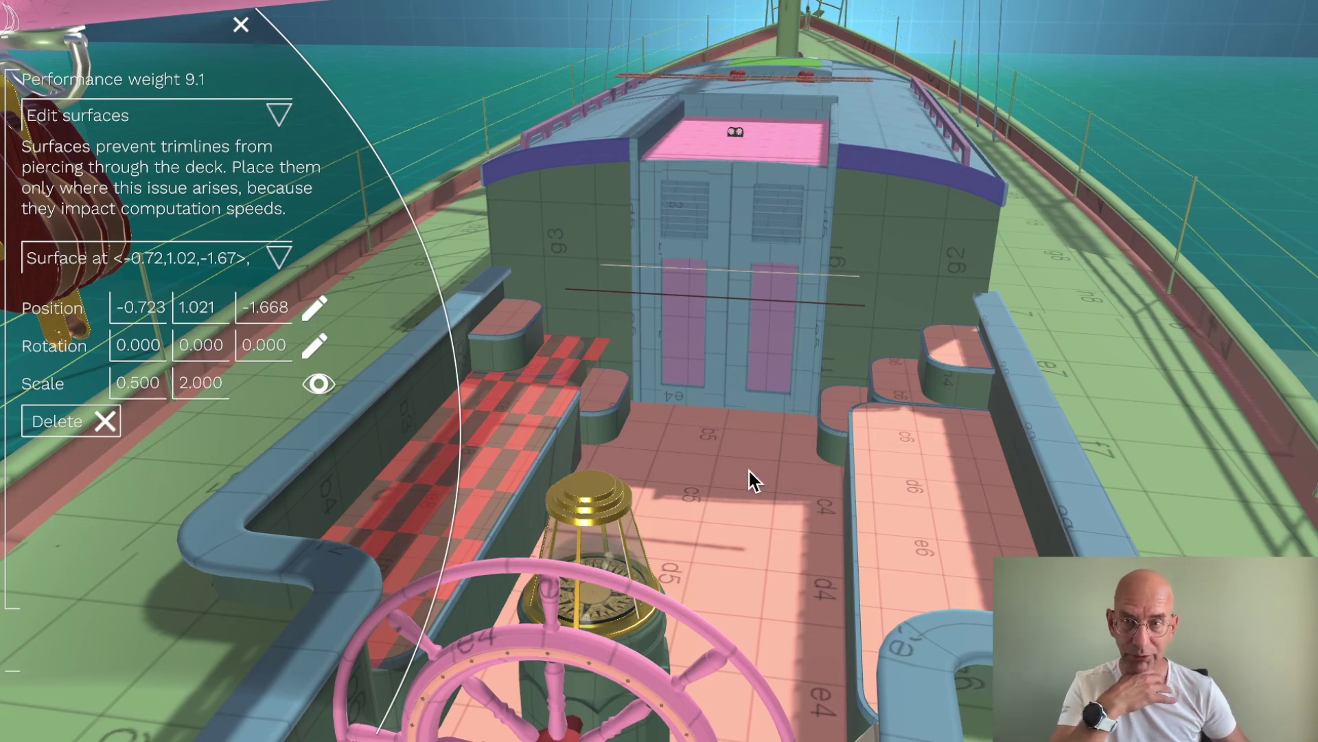
{"action": "mouse_move", "coordinate": [765, 448]}
{"action": "left_mouse_down"}
{"action": "mouse_move", "coordinate": [783, 475]}
{"action": "mouse_move", "coordinate": [810, 321]}
{"action": "mouse_move", "coordinate": [756, 374]}
{"action": "mouse_move", "coordinate": [718, 463]}
{"action": "mouse_move", "coordinate": [753, 471]}
{"action": "left_mouse_up"}
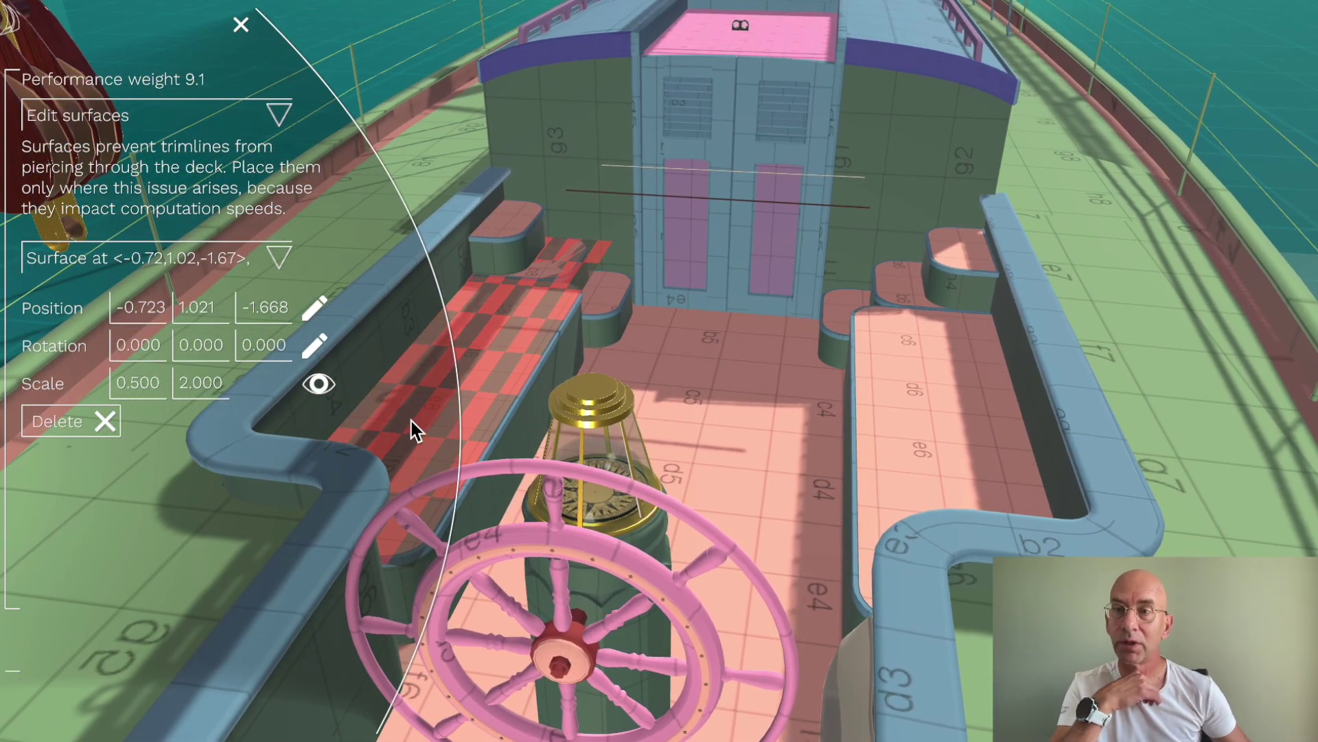
{"action": "left_click_drag", "start_coordinate": [473, 356], "coordinate": [726, 454]}
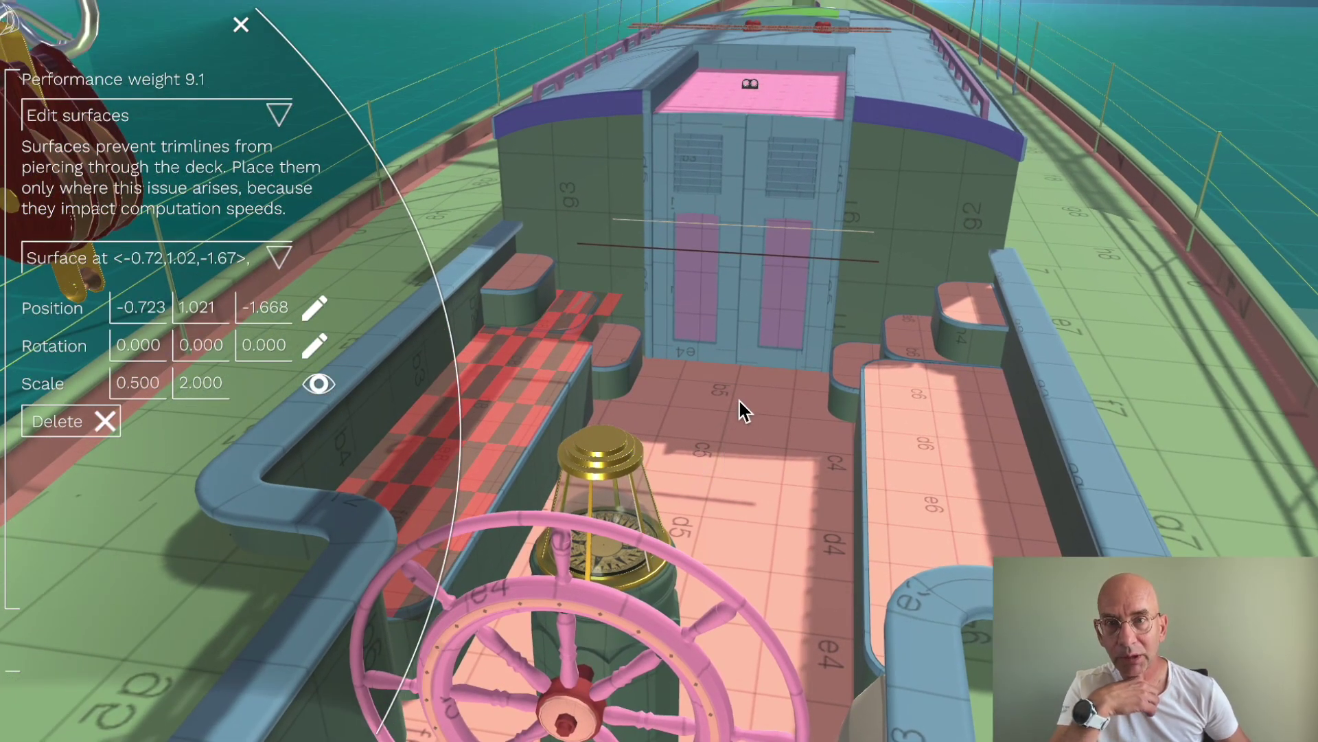